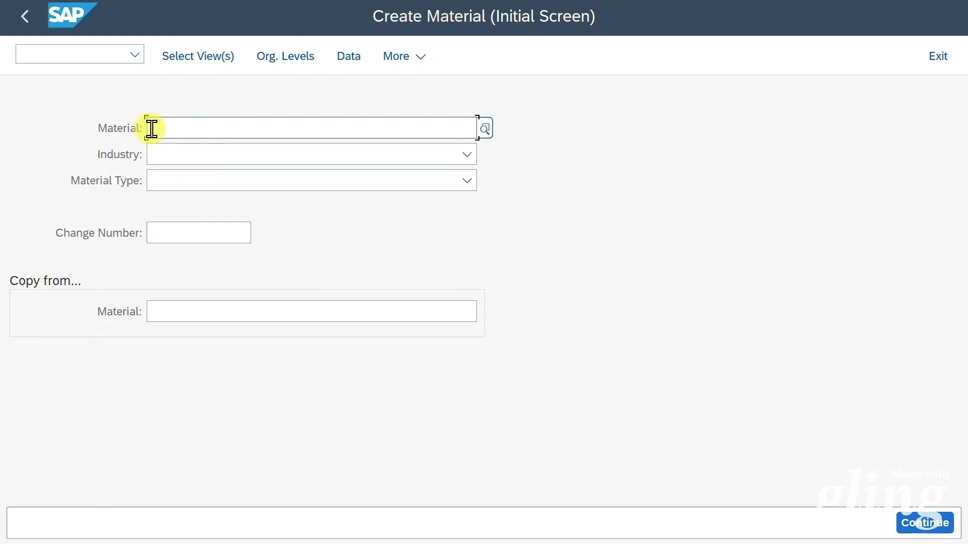
Step: Enter material R-417 with industry A Plant engin./construction and material type ROH Raw materials, without a change number or copy-from material
type("R-417")
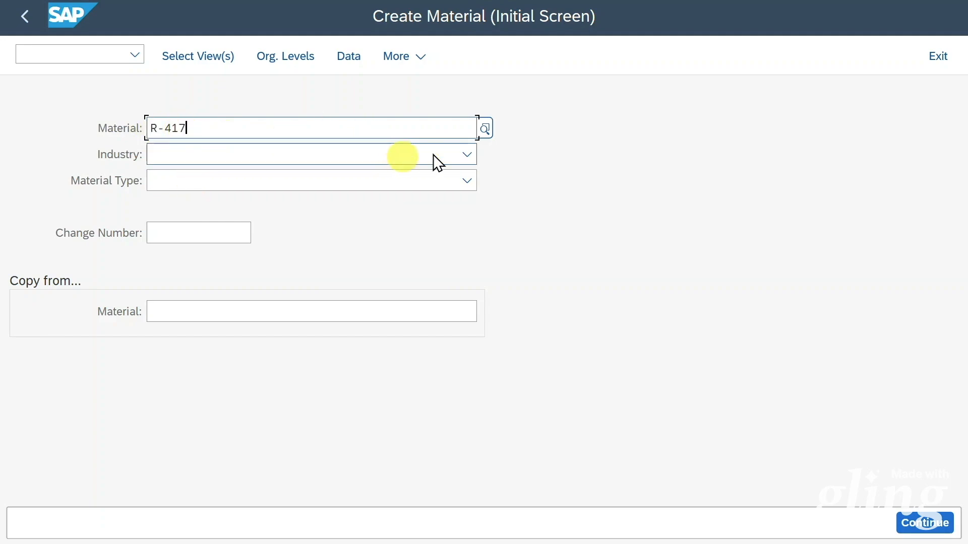
left_click(464, 154)
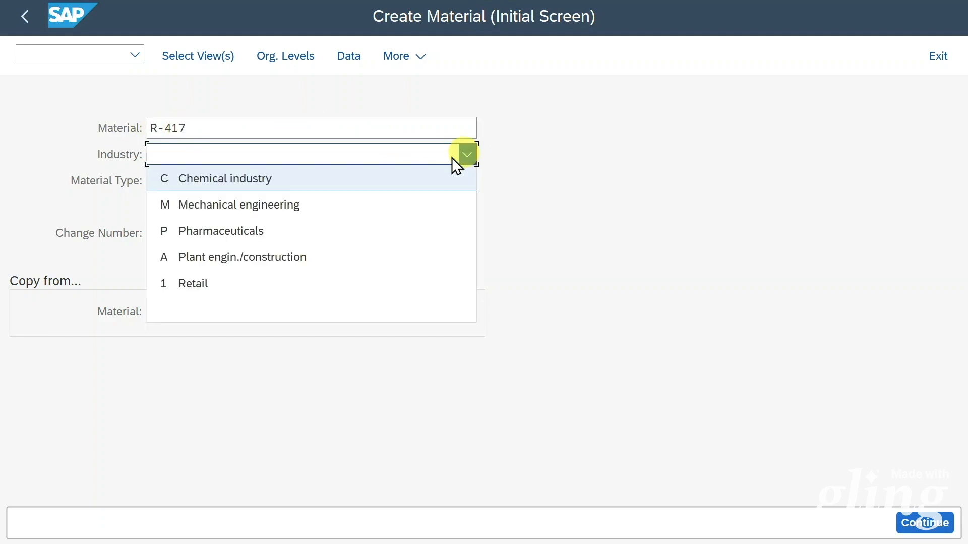
left_click(241, 257)
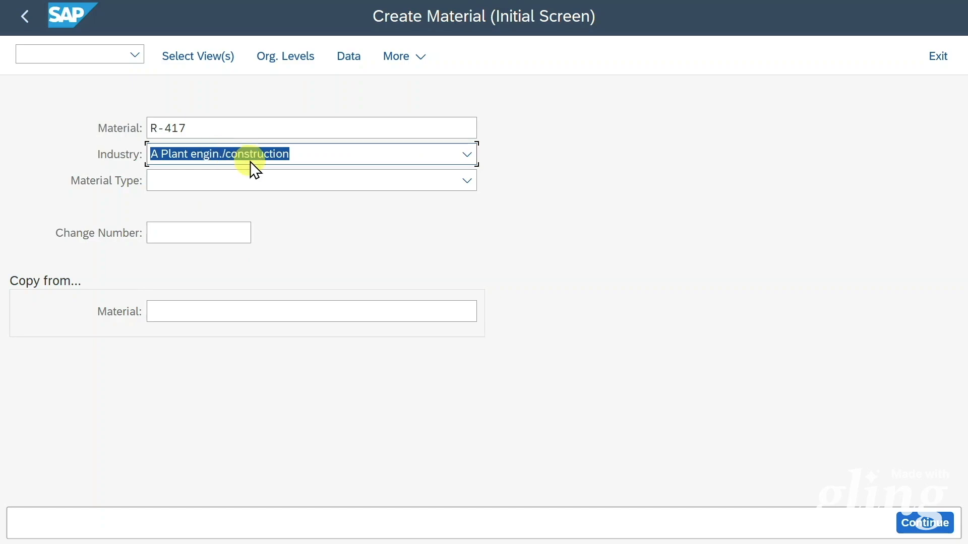
left_click(288, 186)
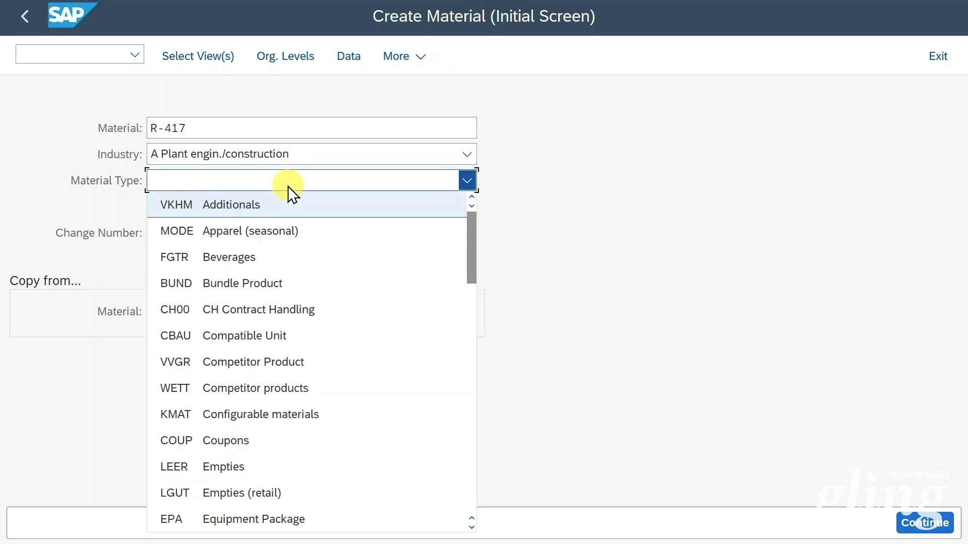
key("r")
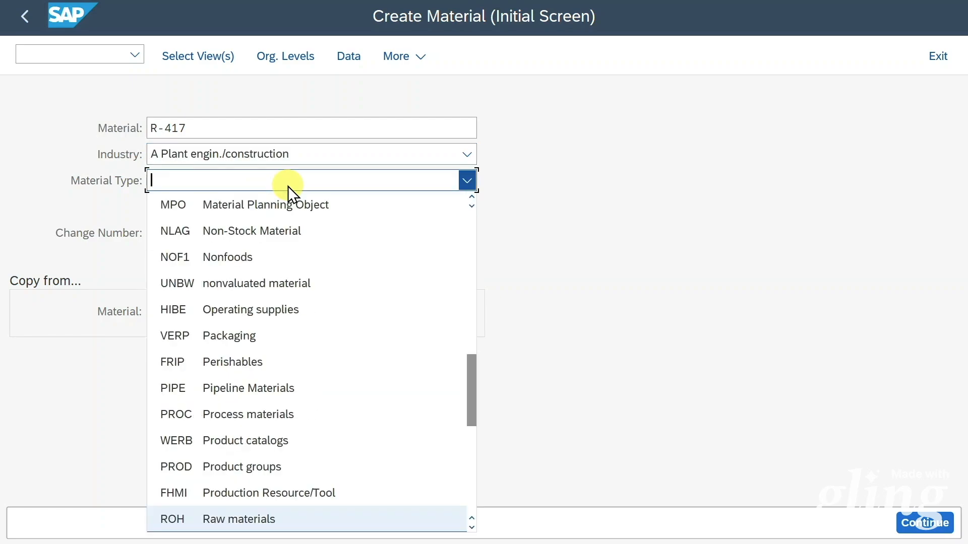
left_click(278, 518)
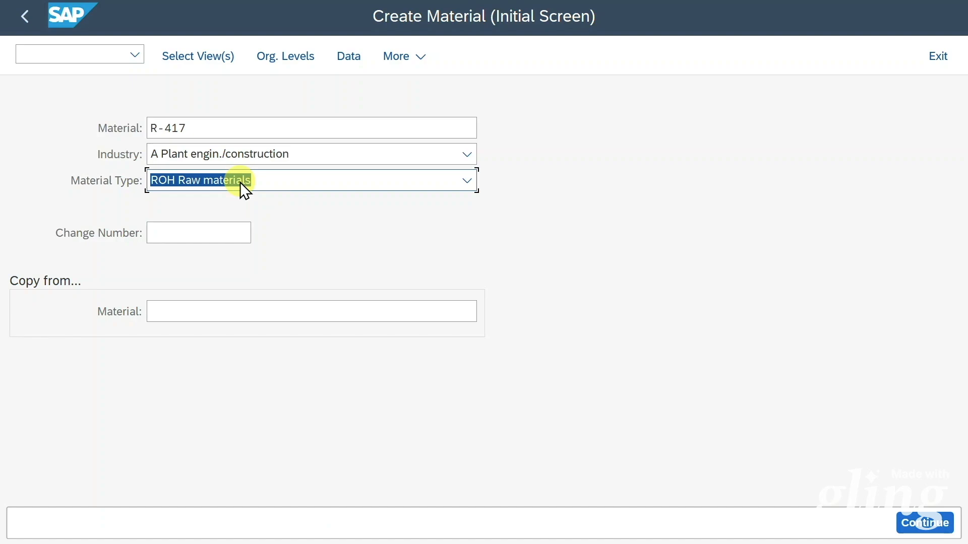
left_click(166, 233)
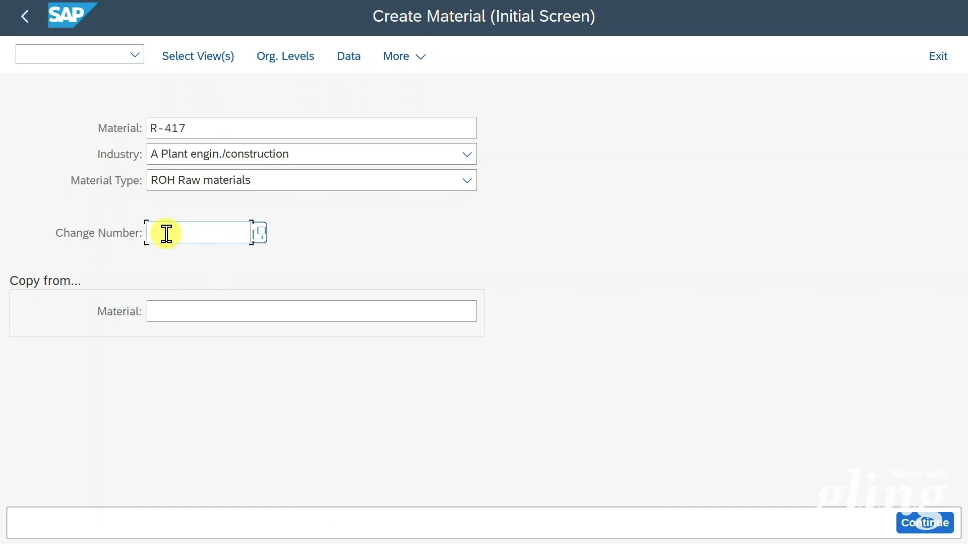
left_click(200, 314)
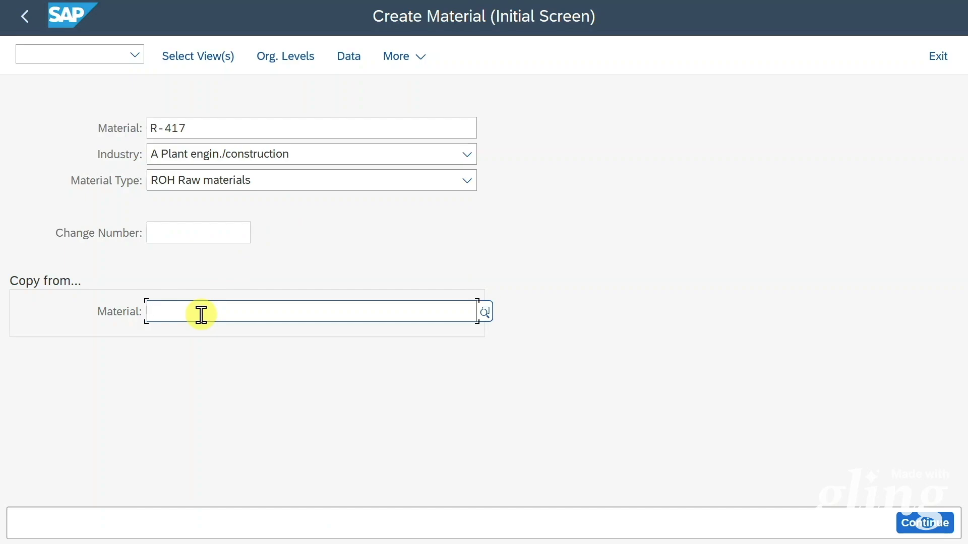
Step: Select the views Basic Data 1–2, Classification, Sales Org. Data 1–2, Sales General/Plant Data, Sales Text, Purchasing, Purchase Order Text and MRP 1–4
left_click(208, 50)
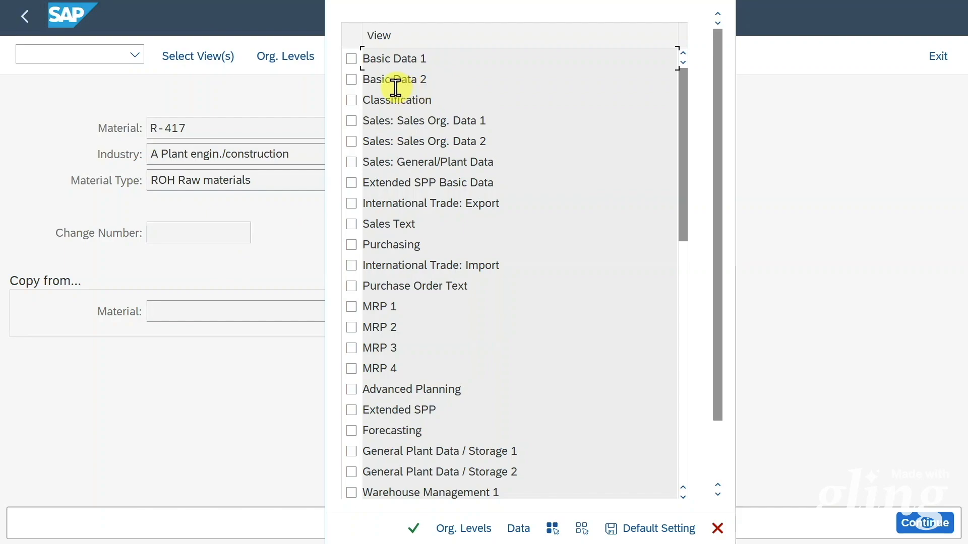
left_click(352, 59)
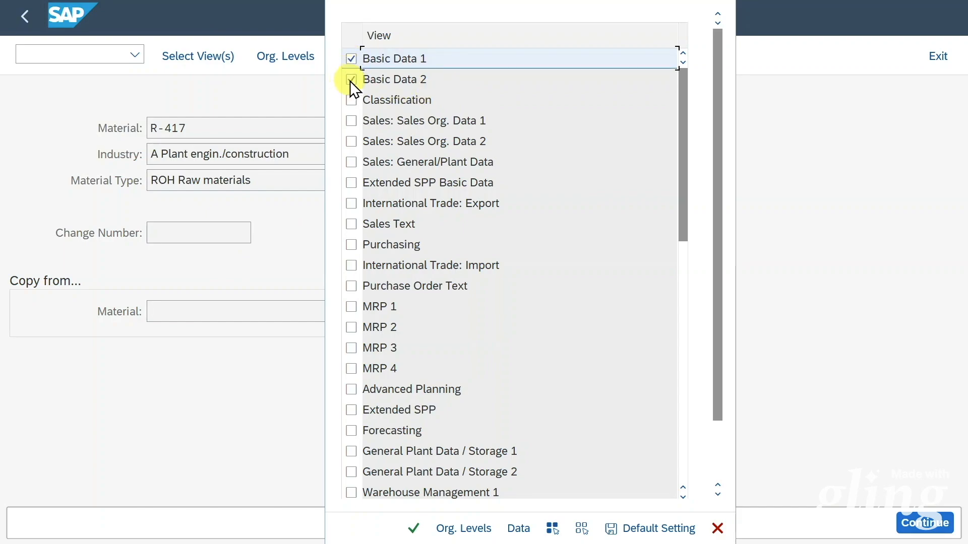
left_click(352, 102)
left_click(351, 120)
left_click(352, 141)
left_click(351, 162)
left_click(351, 225)
left_click(352, 245)
left_click(352, 286)
left_click(352, 307)
left_click(351, 327)
left_click(351, 348)
left_click(351, 369)
Step: Add the views General Plant Data / Storage 1–2, Quality Management, Accounting 1–2 and Costing 1–2 to the selection
scroll(682, 237, "down", 4)
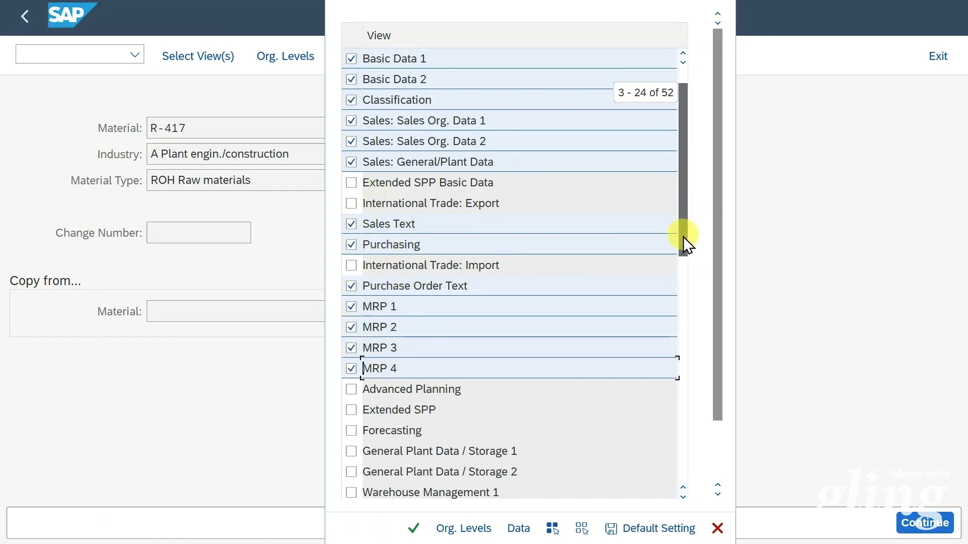
left_click(352, 224)
left_click(353, 245)
left_click(354, 308)
left_click(356, 327)
left_click(356, 348)
left_click(354, 368)
left_click(356, 388)
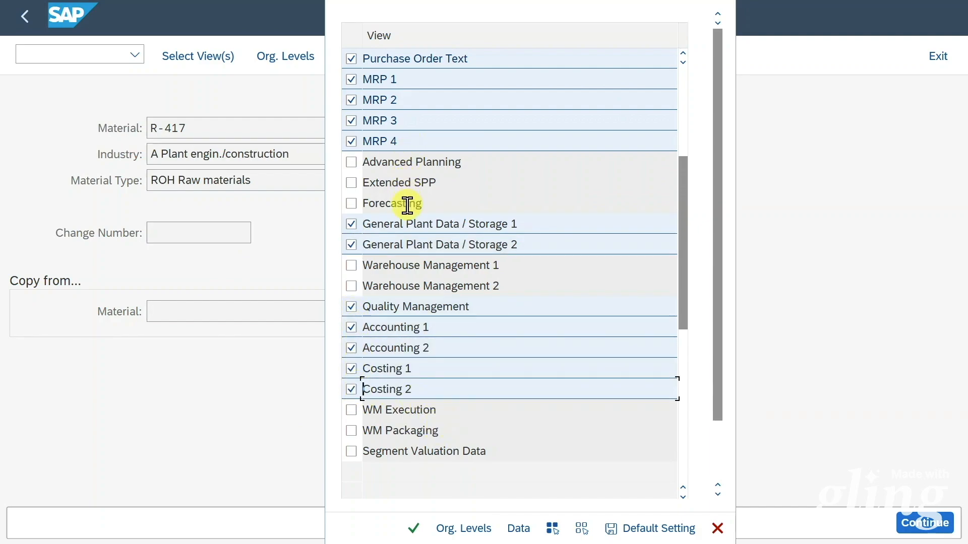
Step: Set the organizational levels to plant, storage location and sales organization 1010, distribution channel 10 and MRP profile 4711, and continue to the material data
left_click(455, 529)
type("1010")
key("Tab")
type("1010")
key("Tab")
type("1010")
key("Tab")
type("10")
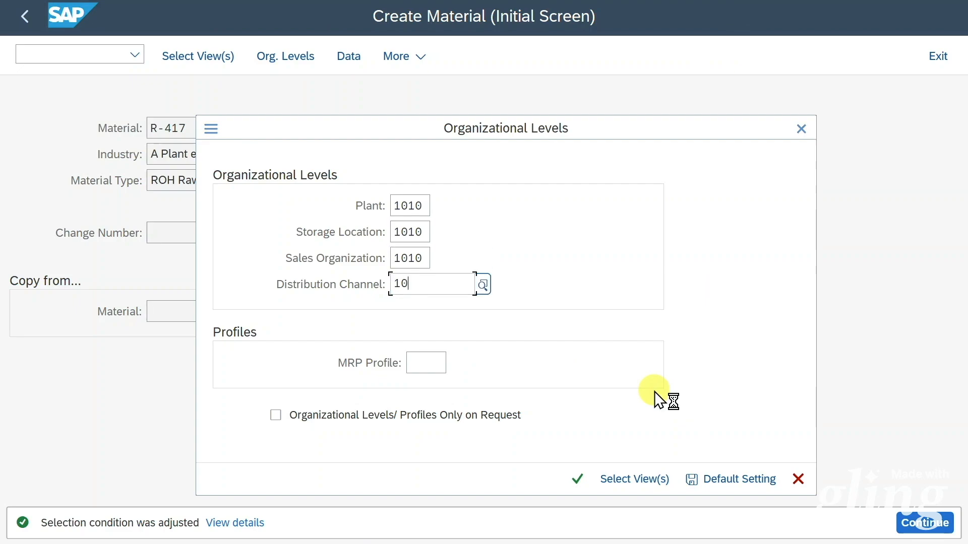
key("Tab")
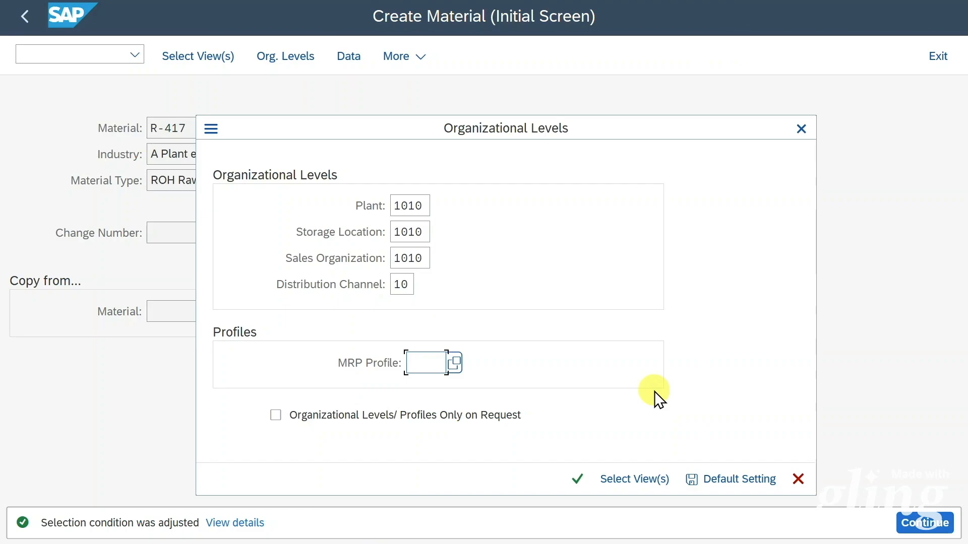
type("4711")
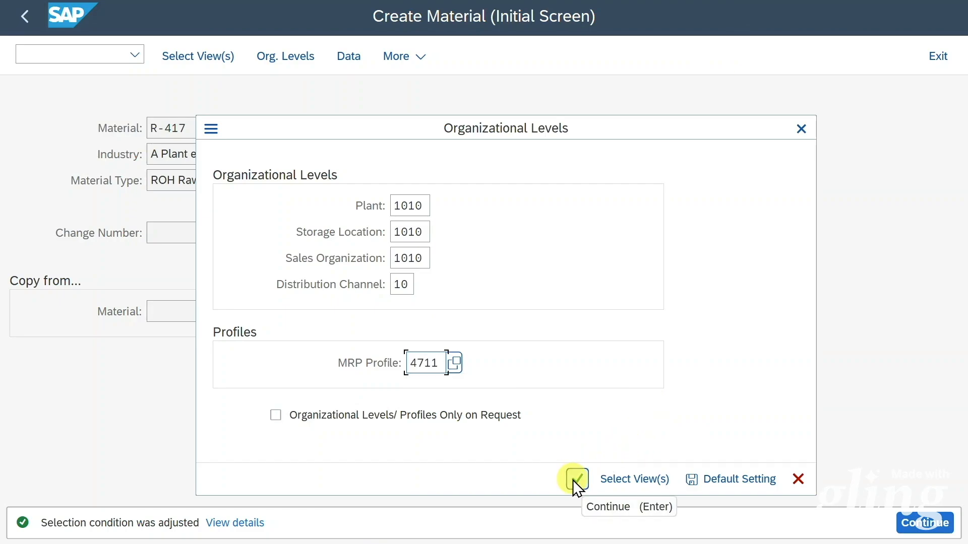
left_click(577, 479)
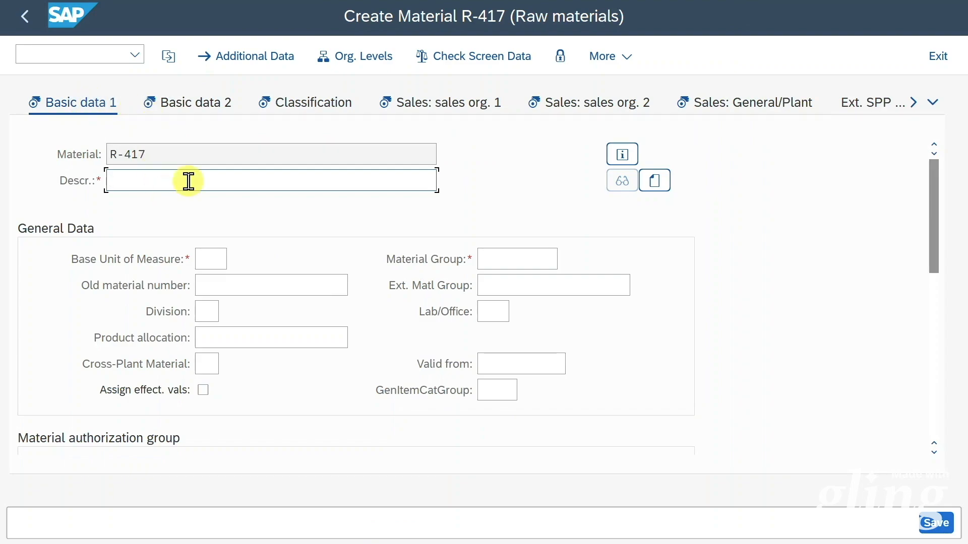
Step: Enter the description "Raw Material Test", base unit of measure PC and material group 211502 in the basic data
type("Raw Material Test")
key("Return")
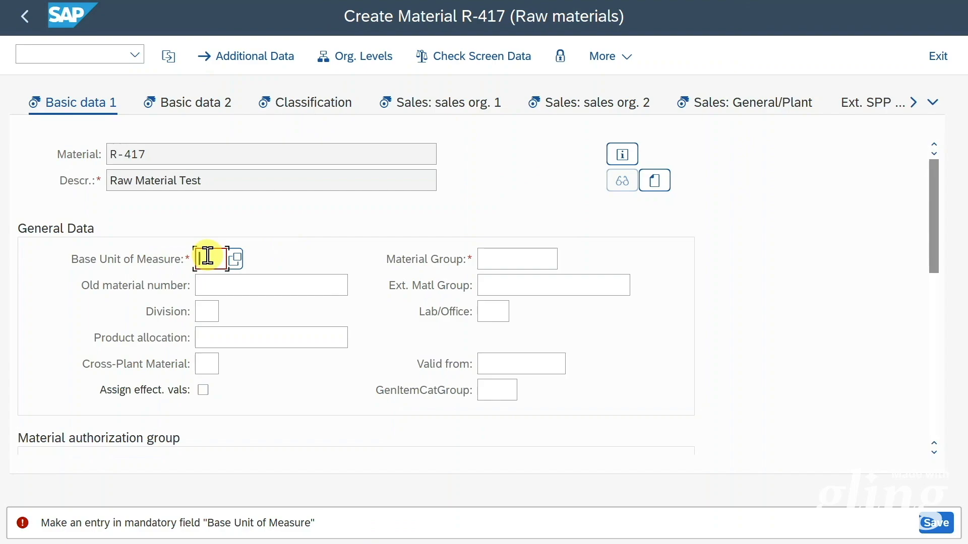
type("PC")
left_click(523, 259)
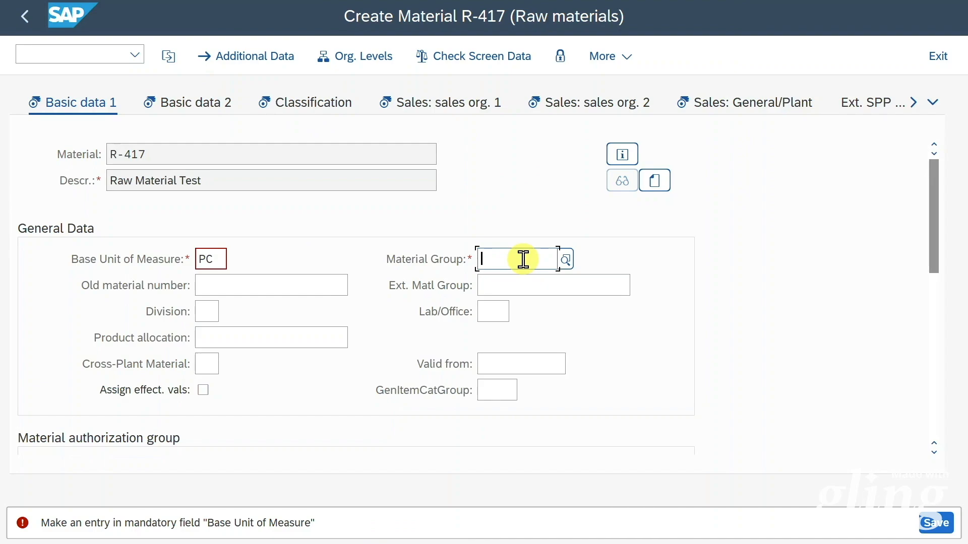
type("211502")
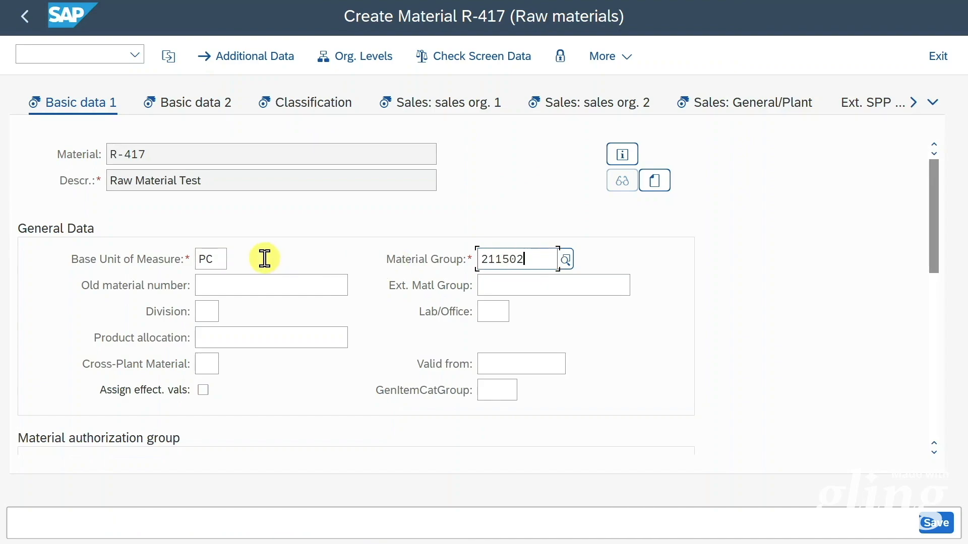
Step: Look at the language-dependent descriptions in the material's additional data and return to the main data
left_click(247, 59)
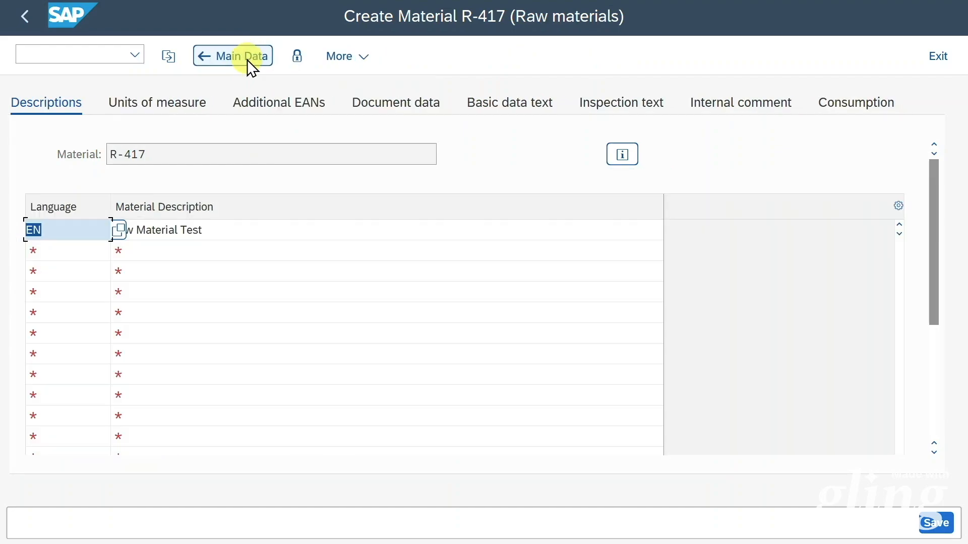
left_click(84, 252)
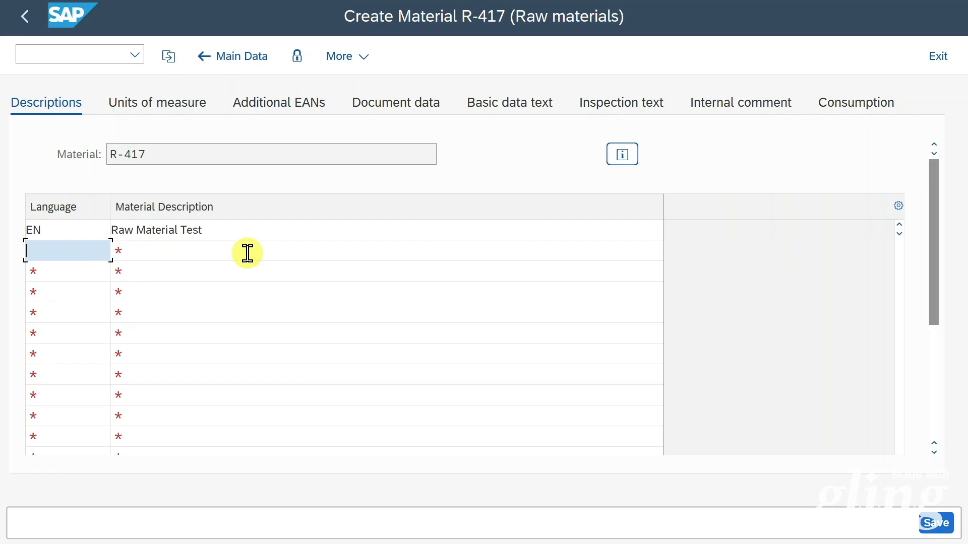
left_click(228, 56)
Step: Examine the material number, old material number, division, cross-plant material and valid-from fields in the first basic data view
left_click(259, 280)
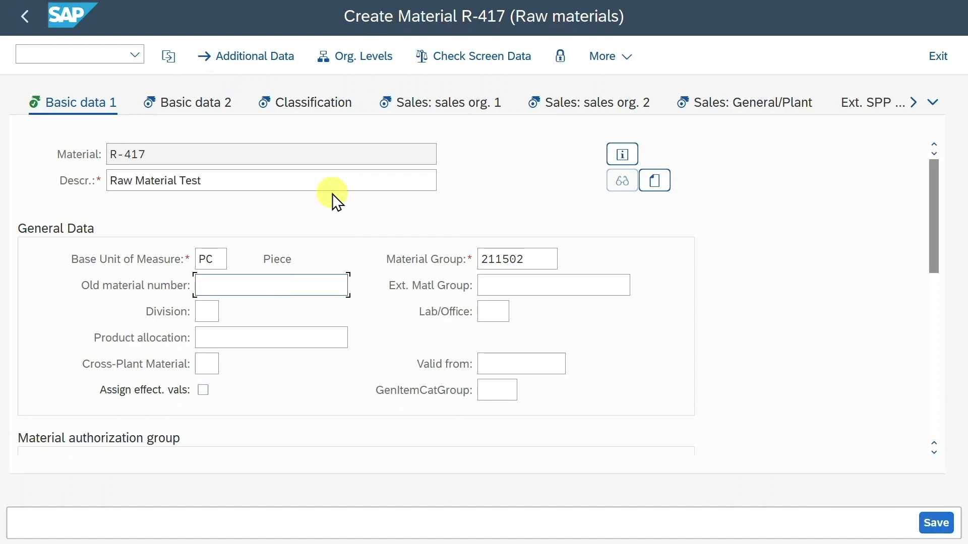
left_click_drag(188, 158, 78, 151)
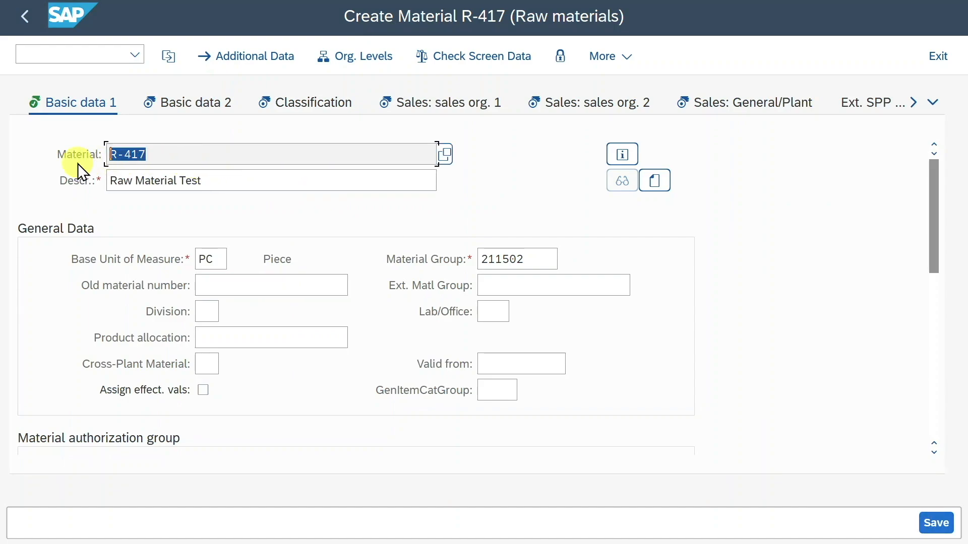
left_click(229, 282)
left_click(214, 310)
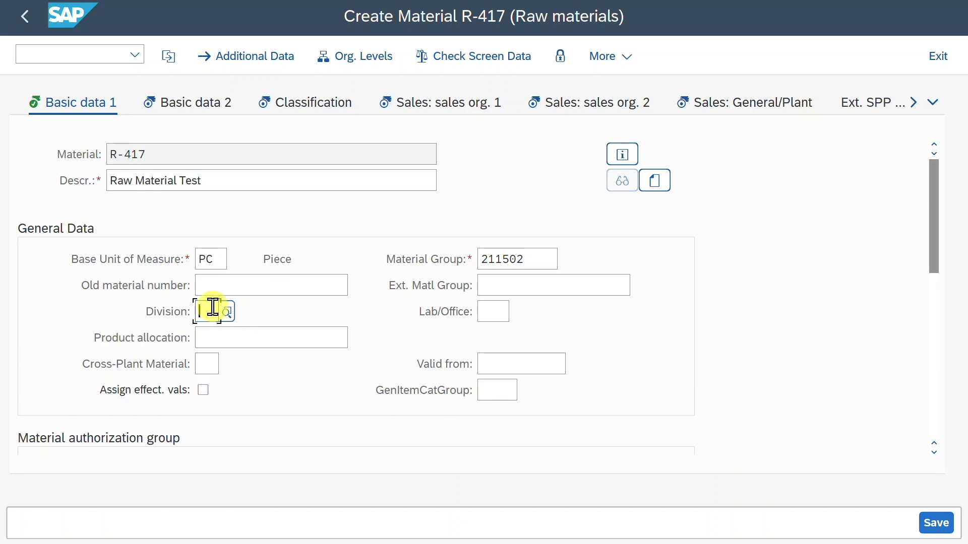
key("F4")
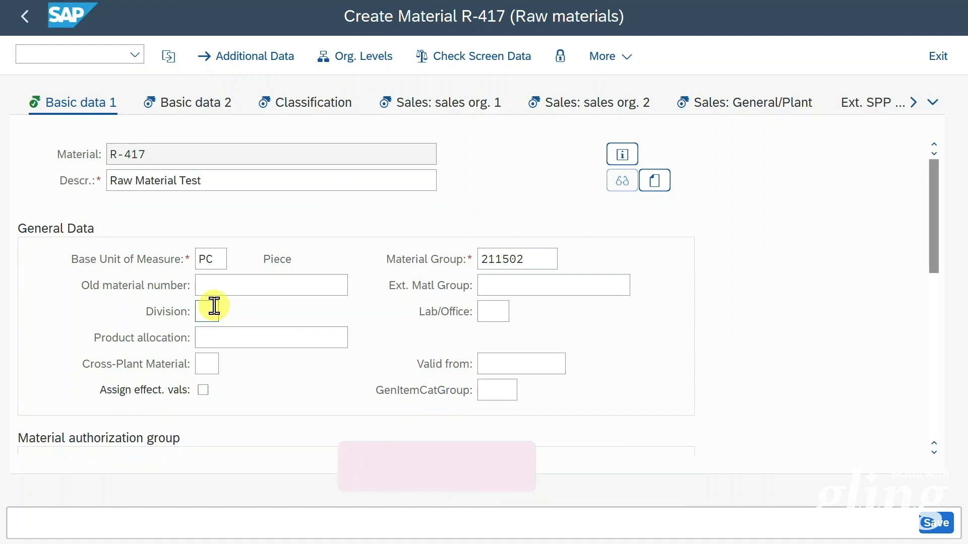
left_click(207, 363)
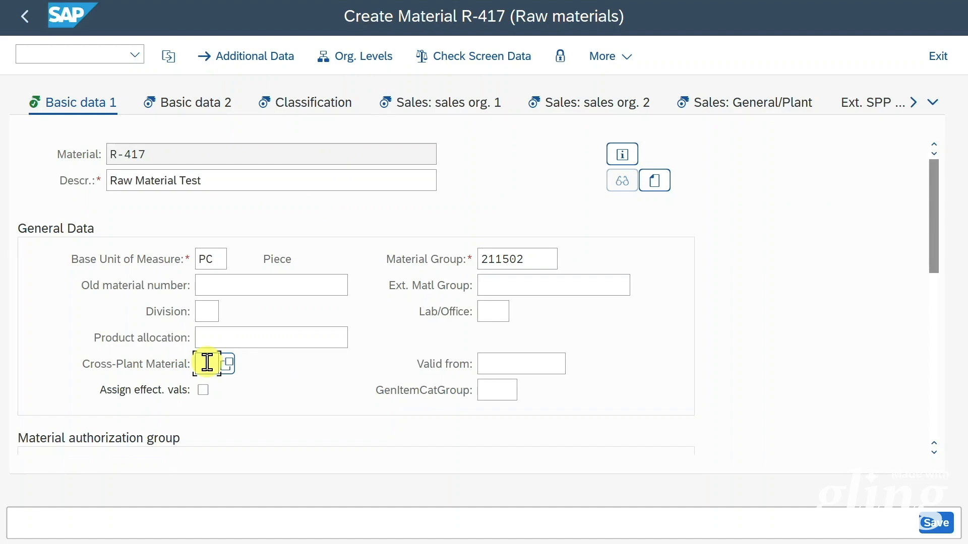
left_click(506, 371)
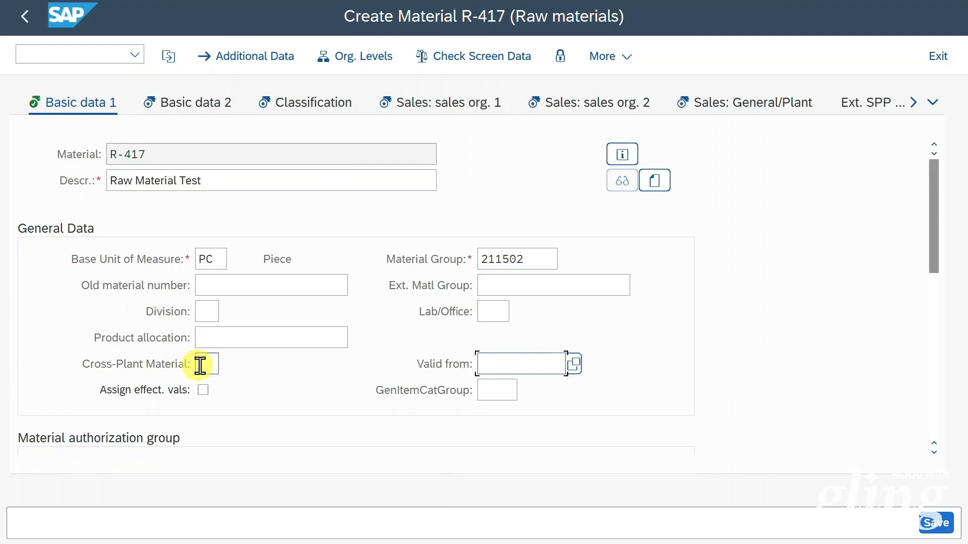
Step: Examine the authorization group, dimensions and packaging material fields of Basic data 1, and open the Basic data 2 view
scroll(788, 332, "down", 5)
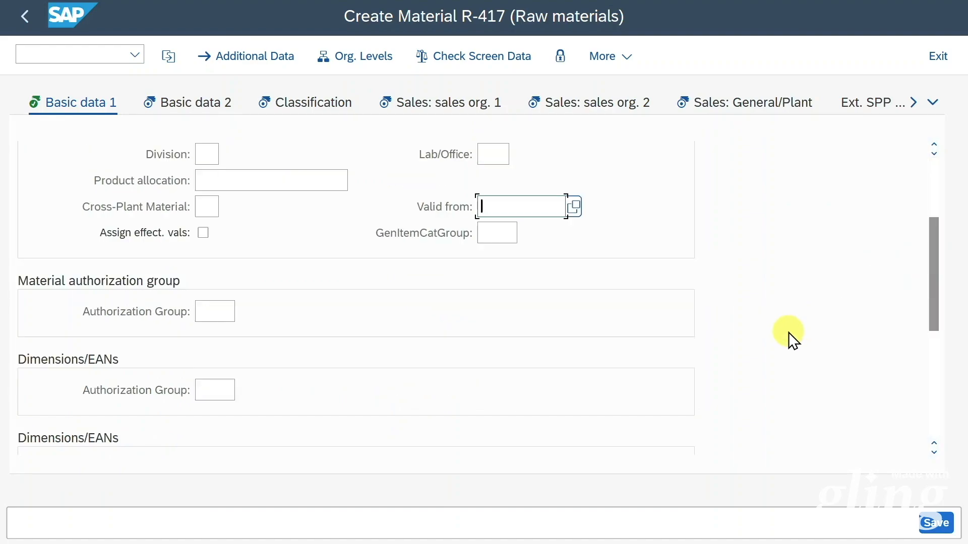
left_click(222, 233)
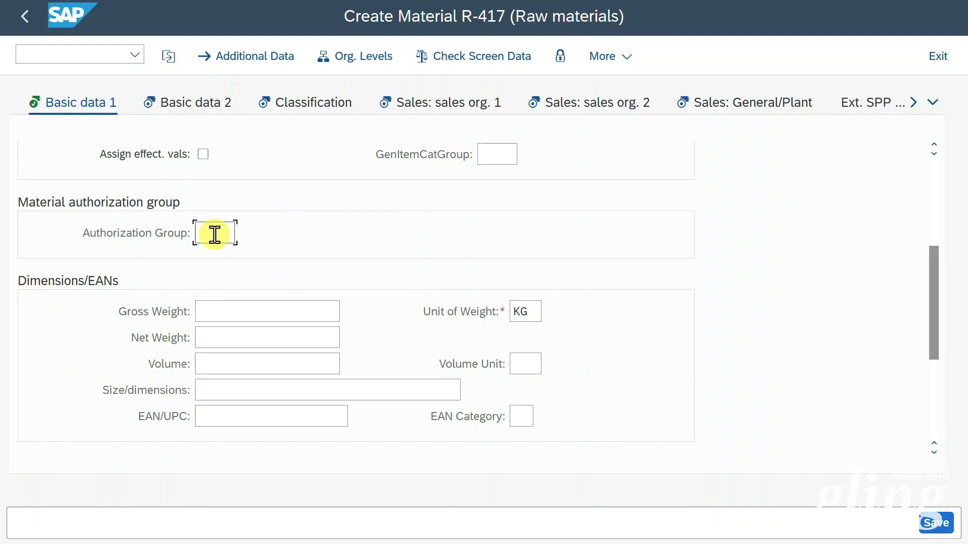
left_click(279, 318)
scroll(279, 325, "down", 3)
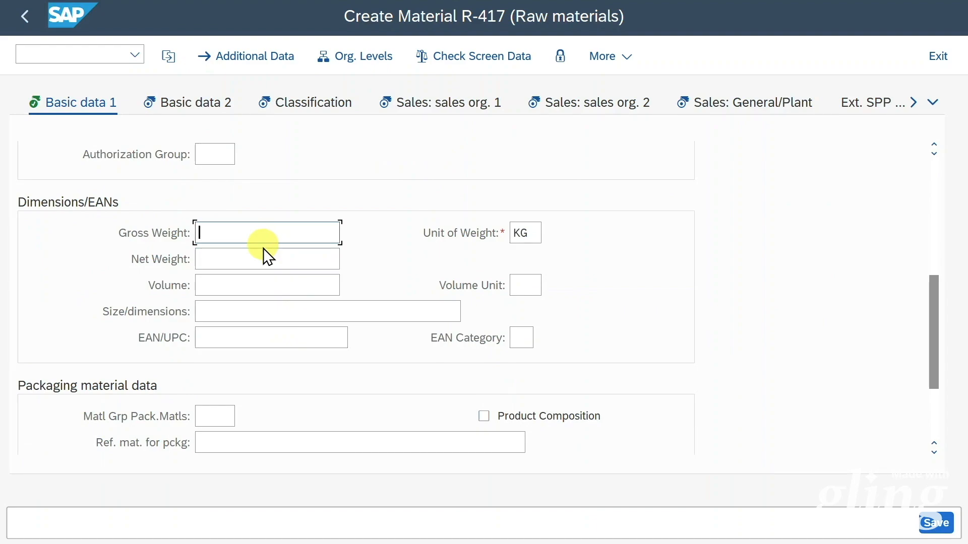
left_click(266, 282)
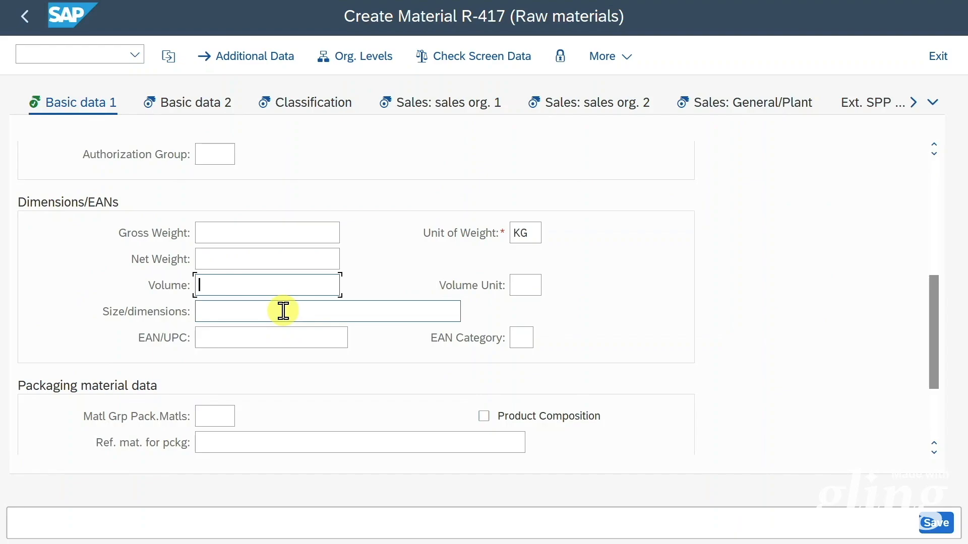
scroll(239, 288, "down", 2)
left_click(222, 288)
left_click(209, 285)
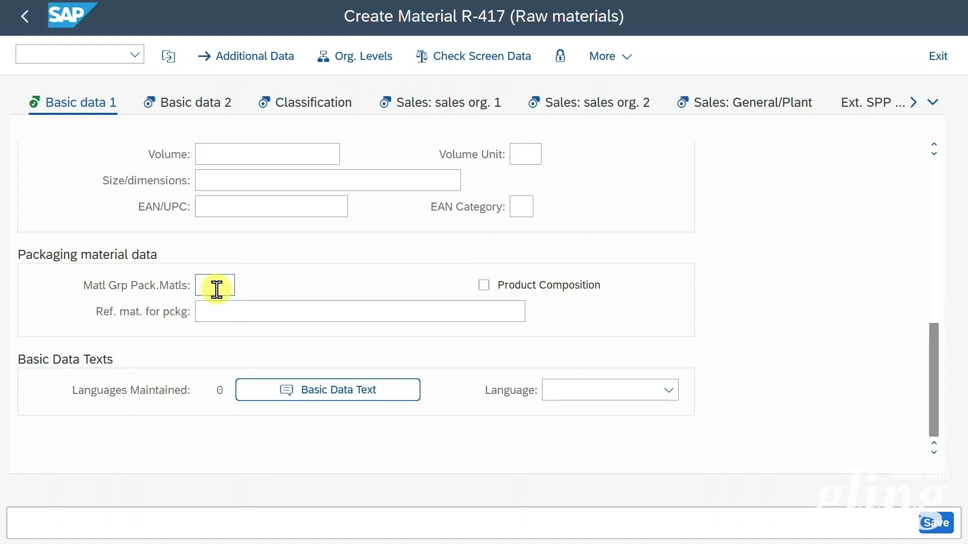
left_click(220, 285)
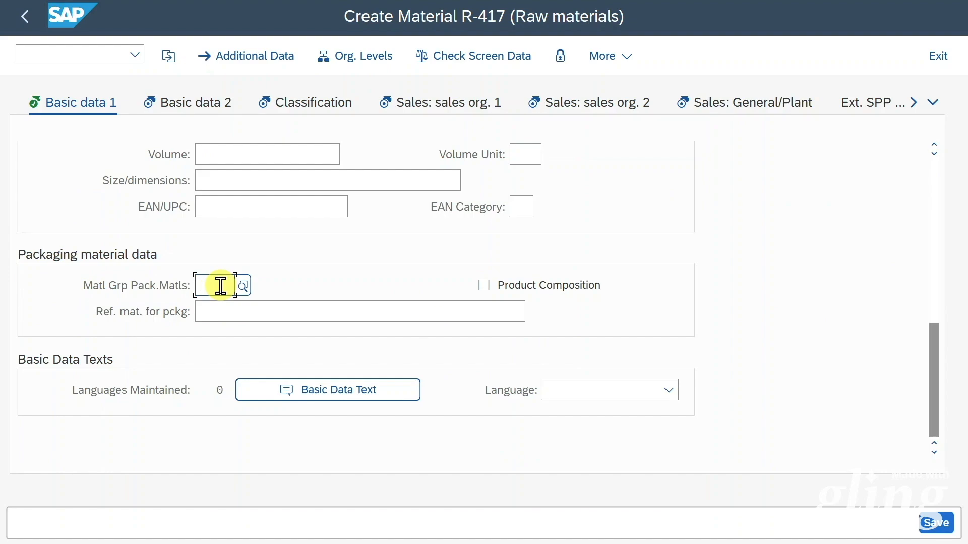
key("Tab")
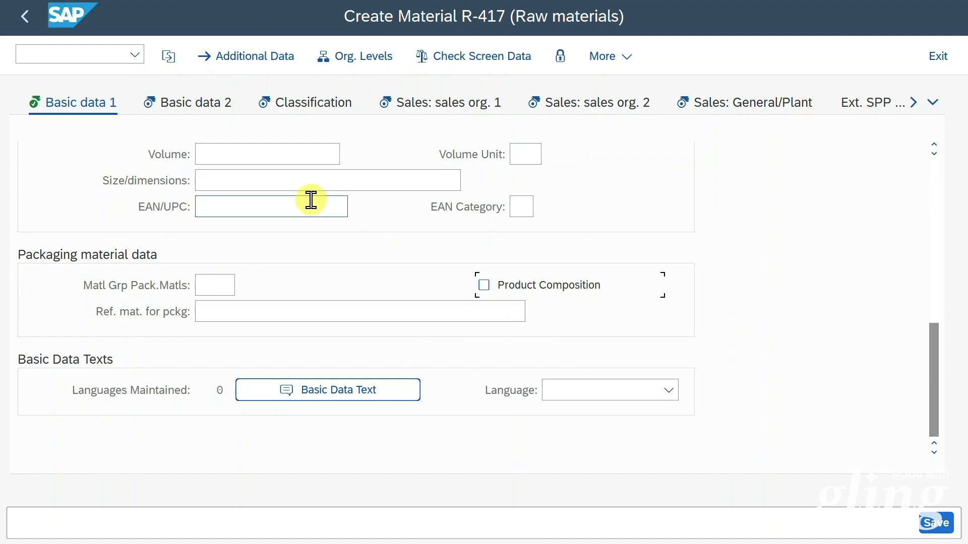
left_click(193, 108)
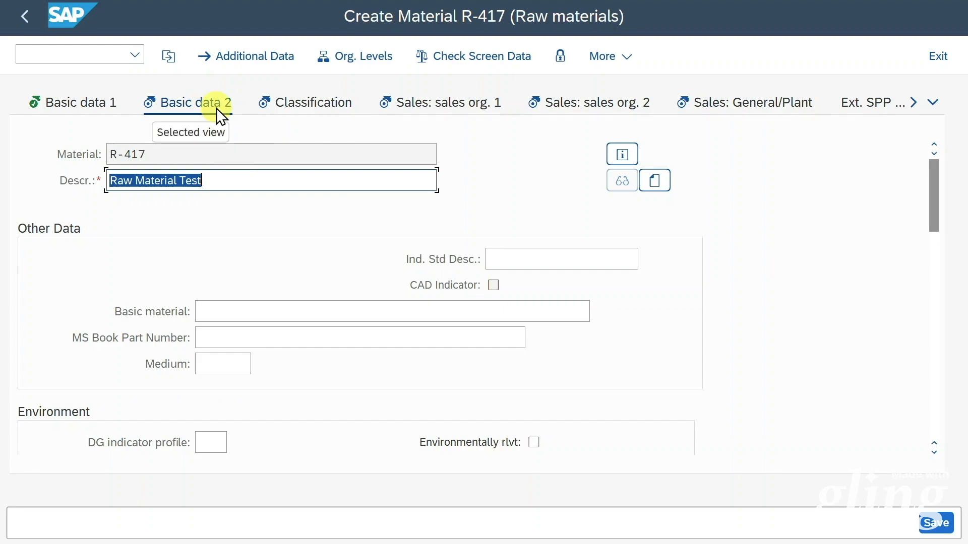
Step: Examine the Other Data and Environment fields in Basic data 2, including the available DG indicator profiles
left_click(347, 276)
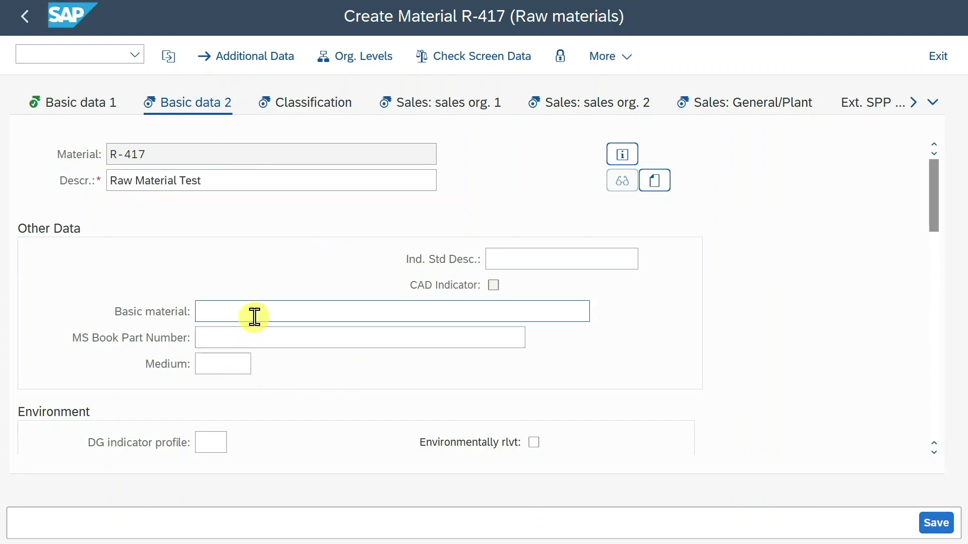
left_click(503, 256)
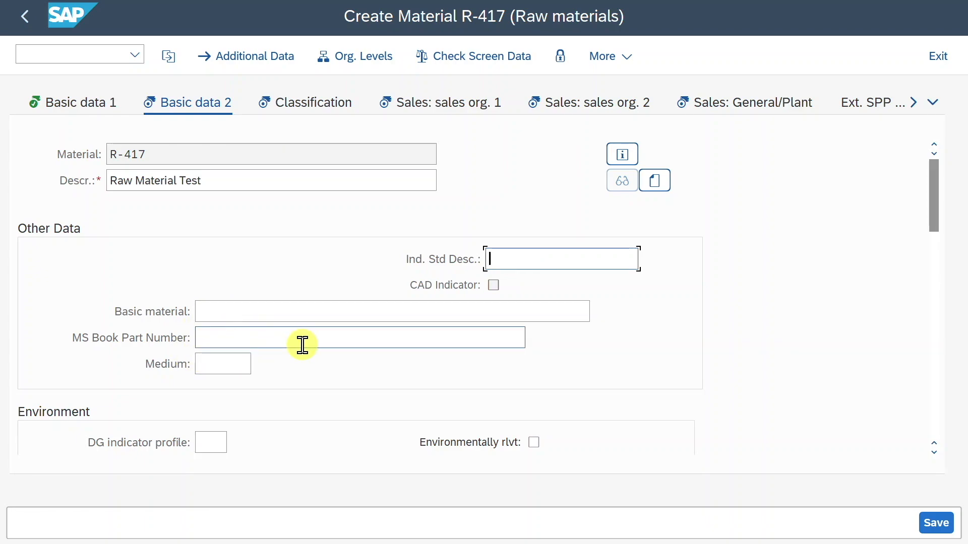
scroll(301, 348, "down", 5)
left_click(214, 291)
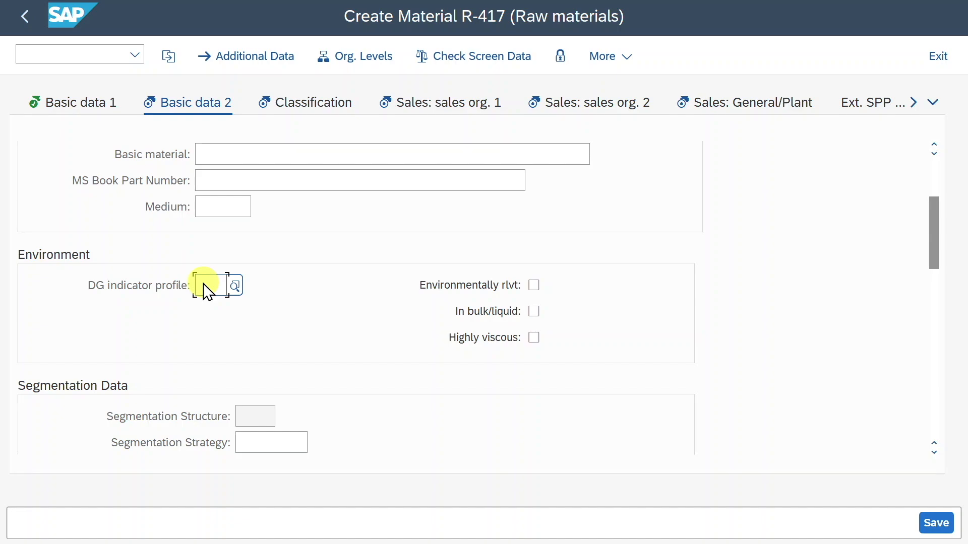
left_click(238, 281)
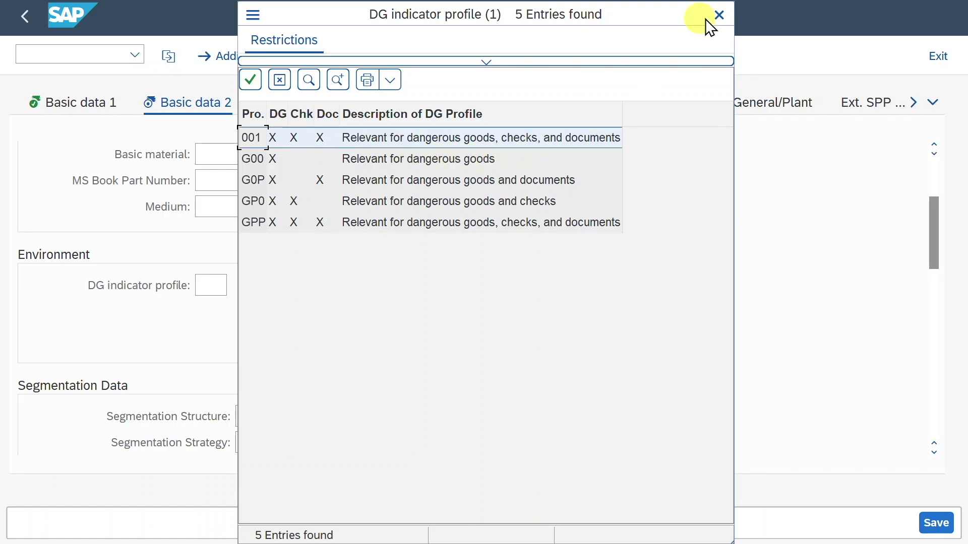
left_click(717, 15)
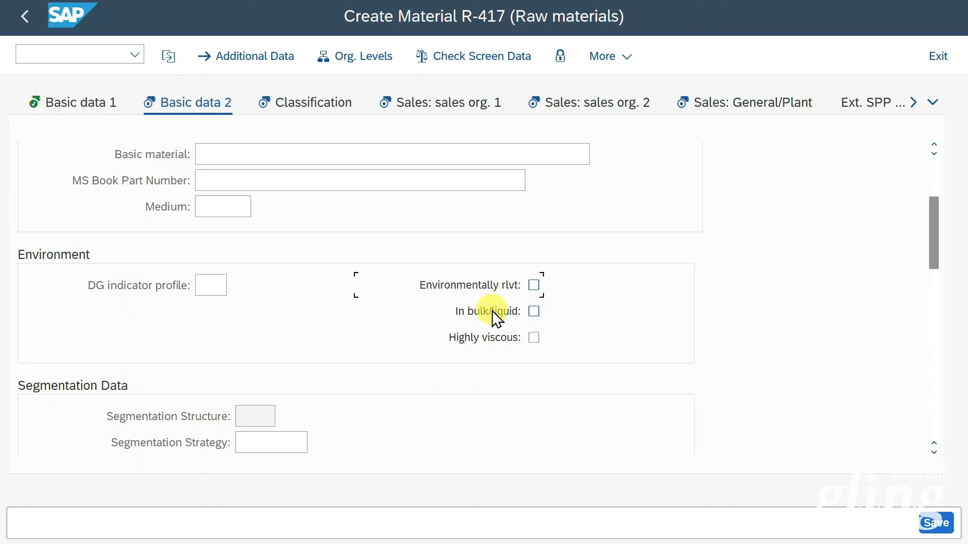
Step: Examine the design drawing, client-specific configuration, Brazil tax data and product group sections of Basic data 2
left_click_drag(933, 232, 935, 320)
left_click(205, 239)
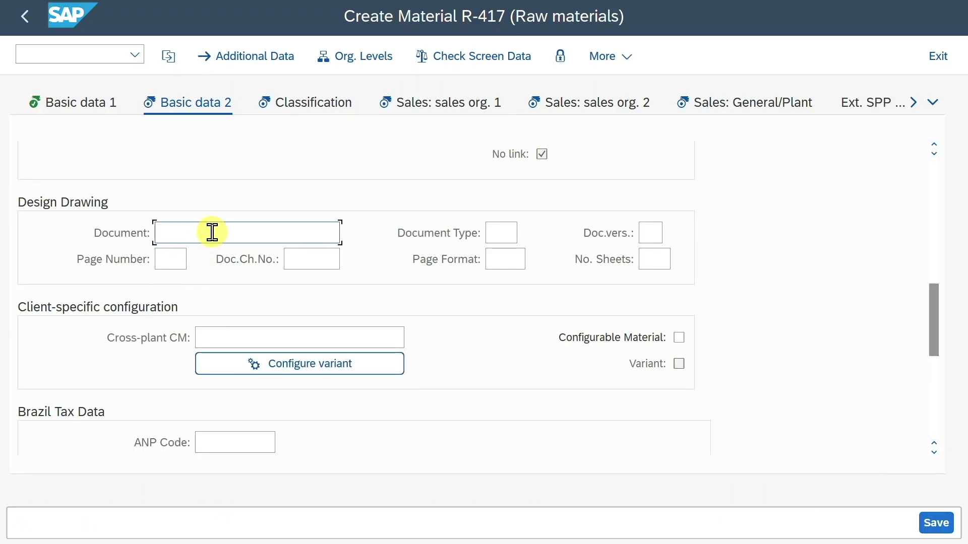
scroll(398, 294, "down", 2)
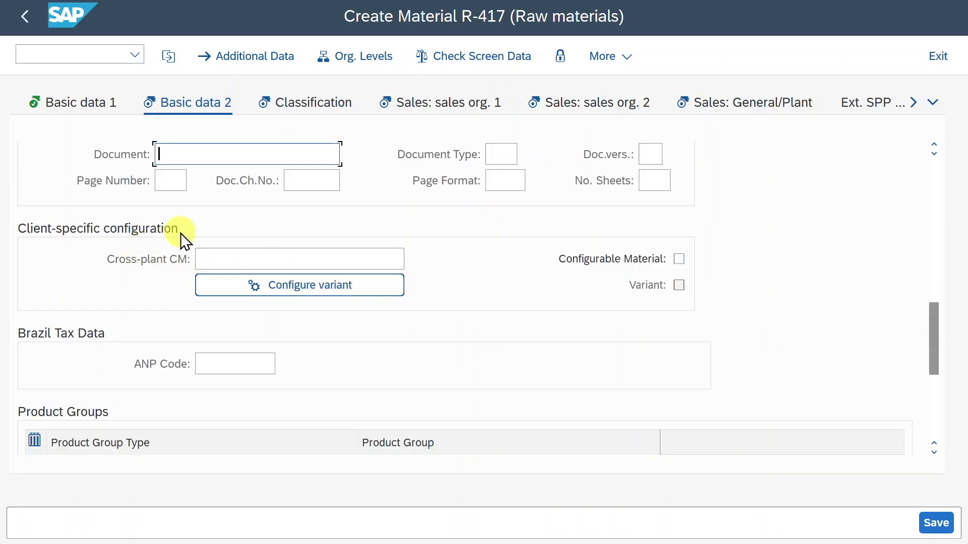
left_click(539, 275)
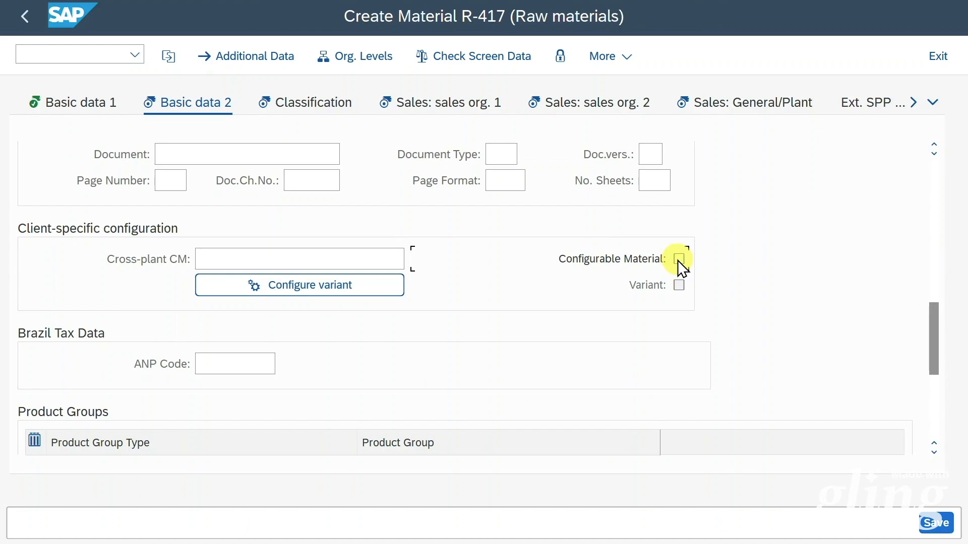
left_click_drag(934, 323, 936, 352)
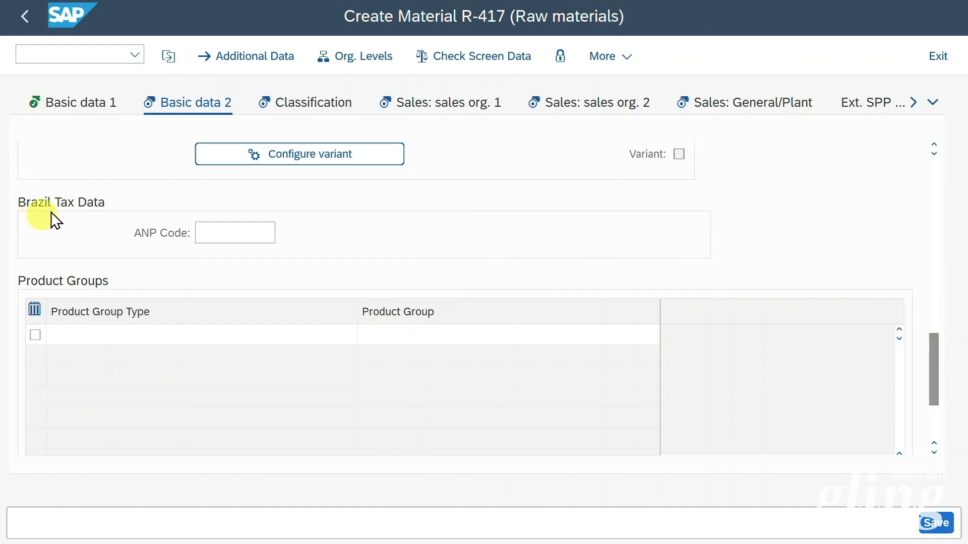
left_click(174, 330)
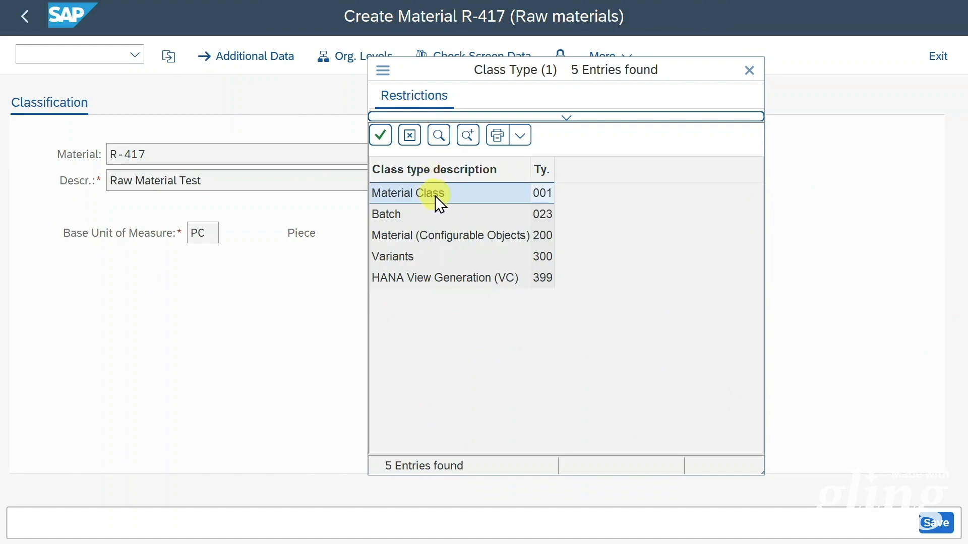
Step: Classify the material with class type 001 (Material Class) and class LAPTOP, and continue to the Sales: sales org. 1 view
double_click(407, 192)
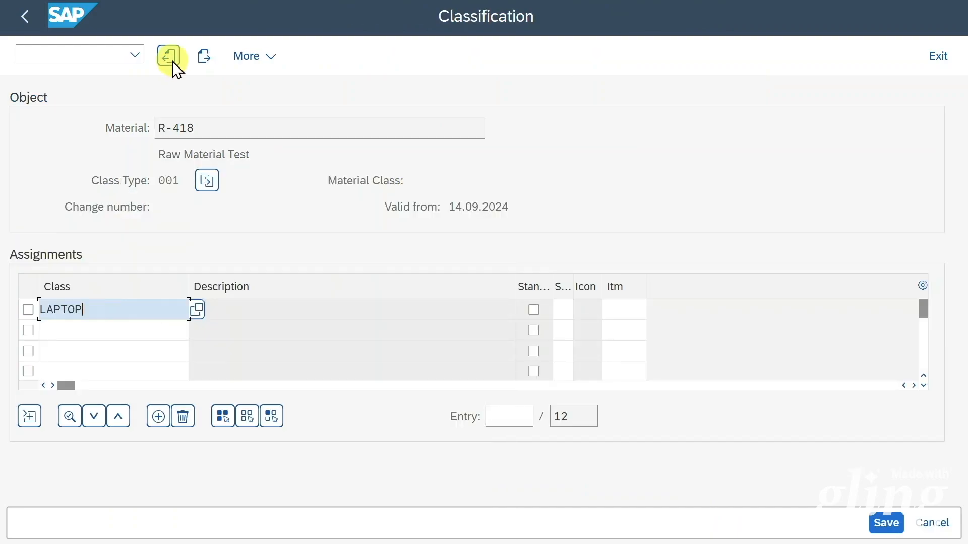
left_click(200, 59)
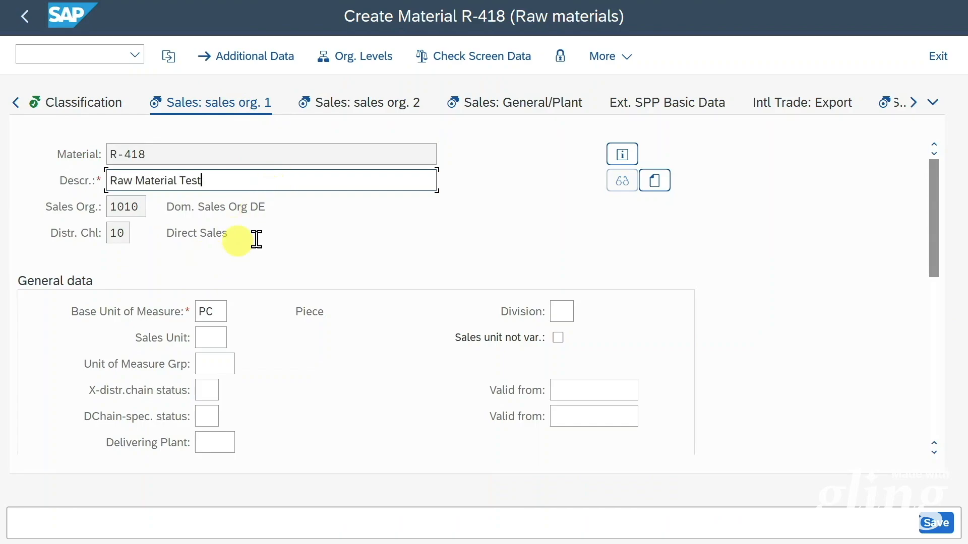
Step: Set the sales unit to M2 in the sales org. 1 general data and review the delivering plant field
scroll(314, 245, "down", 3)
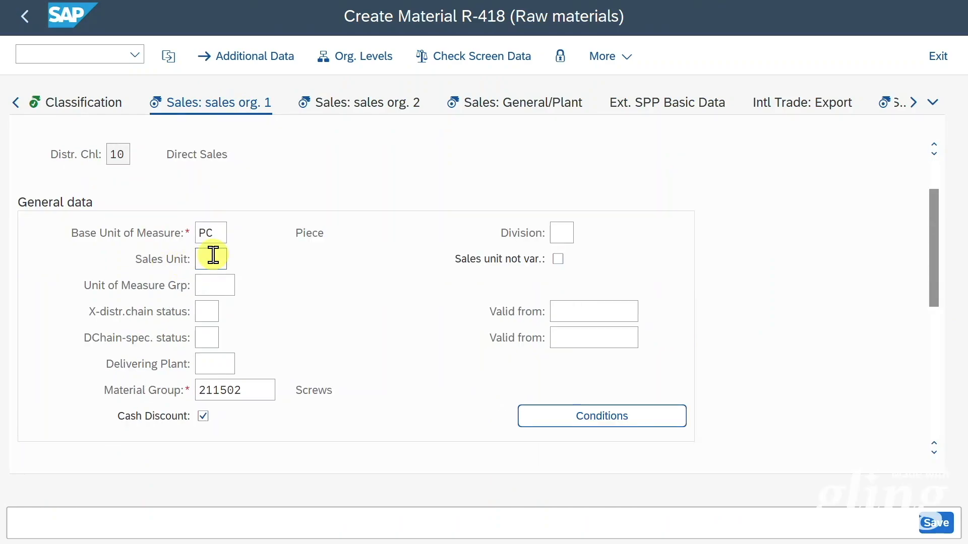
left_click(214, 255)
type("M2")
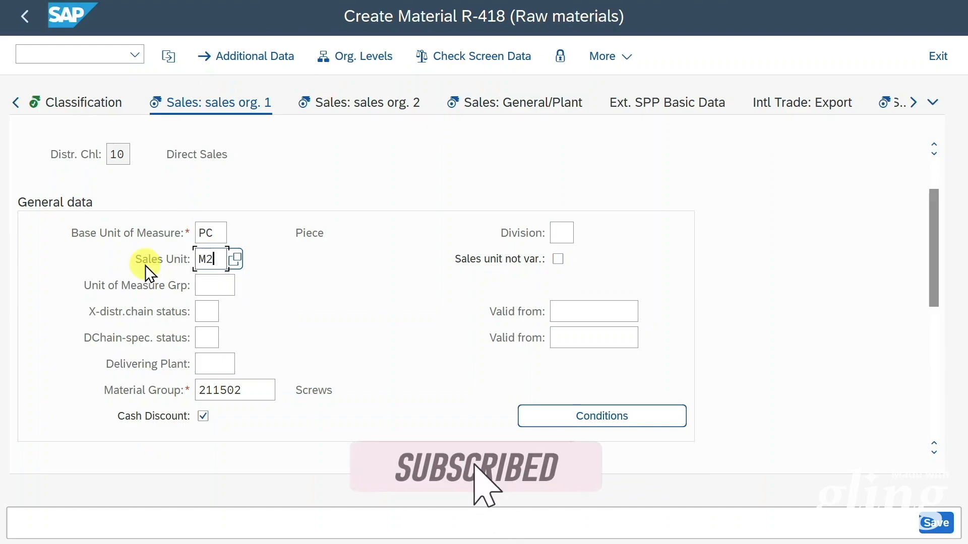
key("Tab")
left_click(218, 258)
left_click(218, 363)
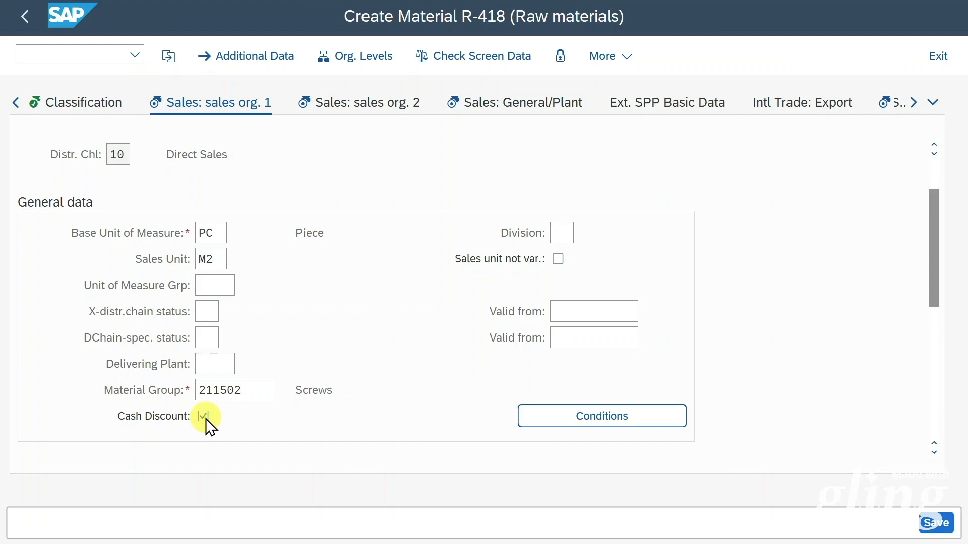
Step: Set the tax classification to 1 for Germany and the USA, and review the minimum order and delivery quantity fields
left_click_drag(930, 249, 932, 330)
left_click_drag(935, 351, 938, 363)
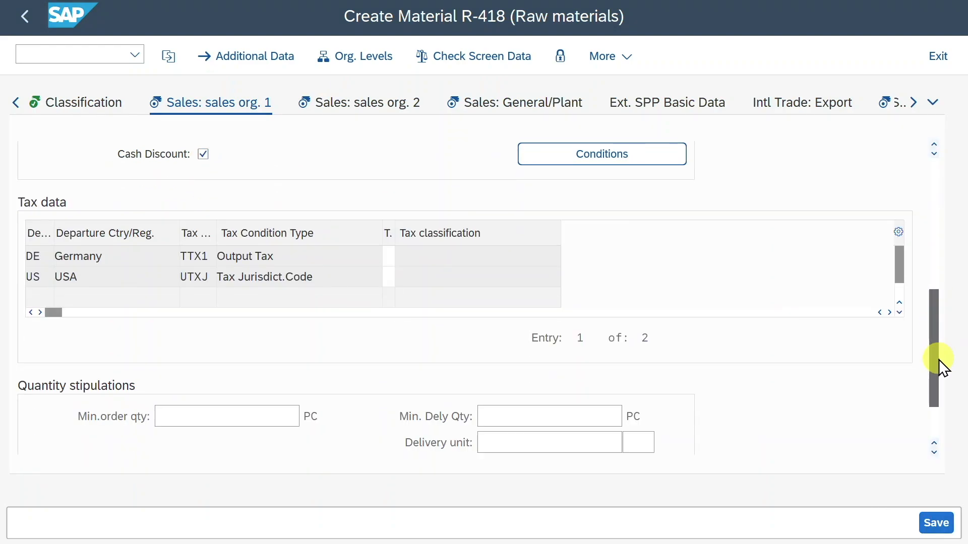
left_click(387, 257)
key("F4")
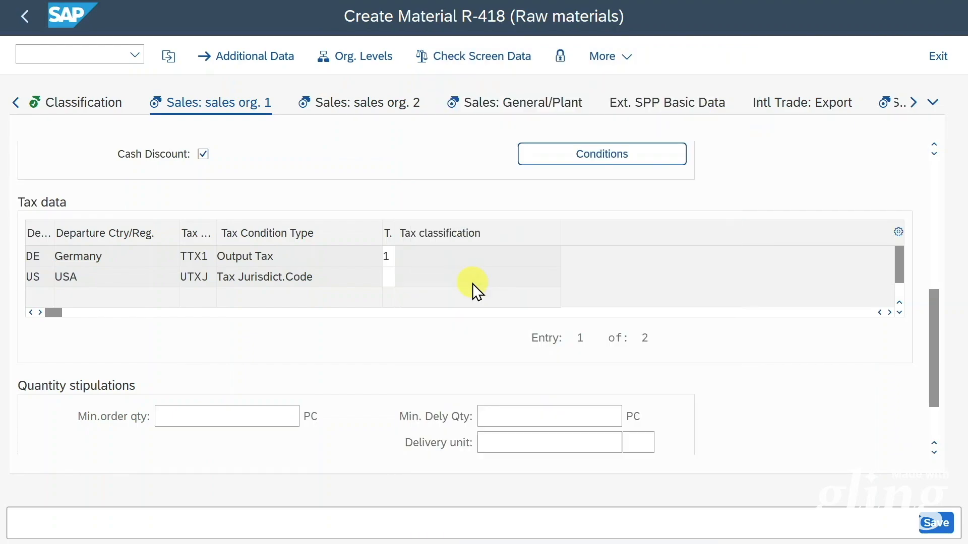
left_click(387, 277)
type("1")
left_click_drag(932, 310, 940, 350)
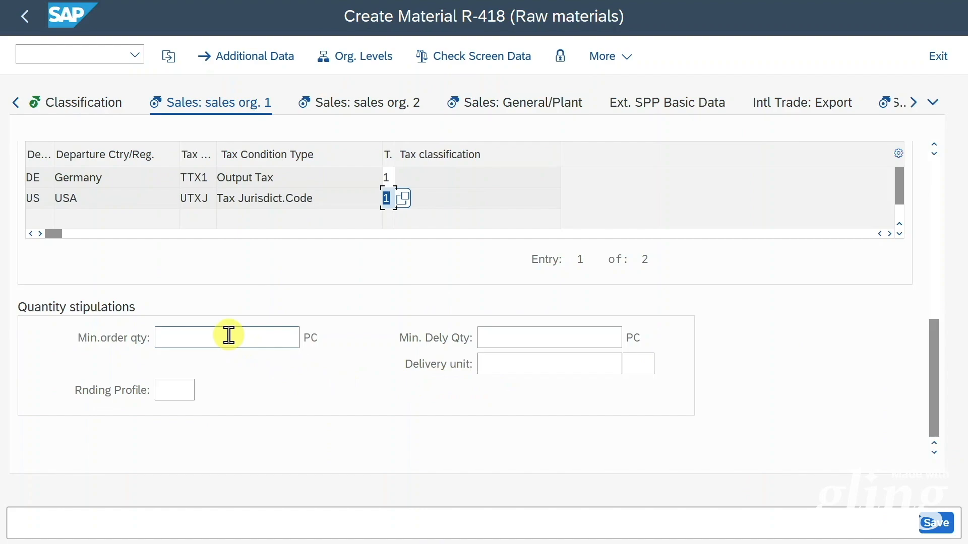
left_click(271, 333)
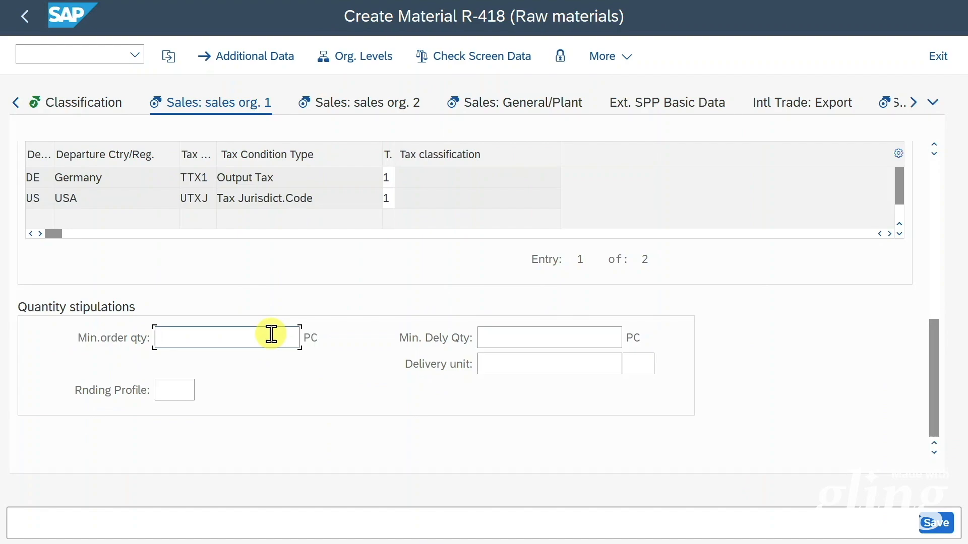
left_click(518, 338)
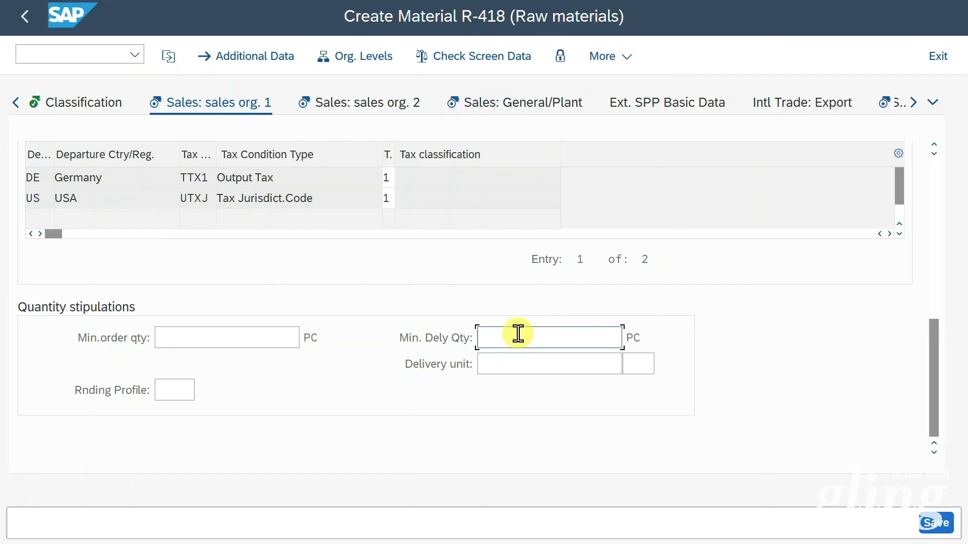
Step: Enter a sales price condition of 100 EUR per 1 M2 with a scale quantity of 1, and return to the material
left_click_drag(934, 403, 933, 282)
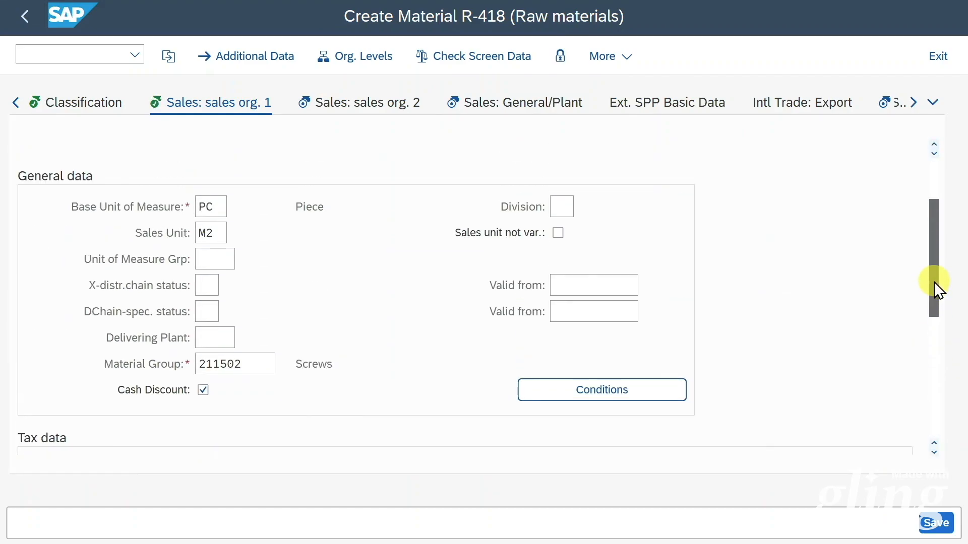
left_click(649, 390)
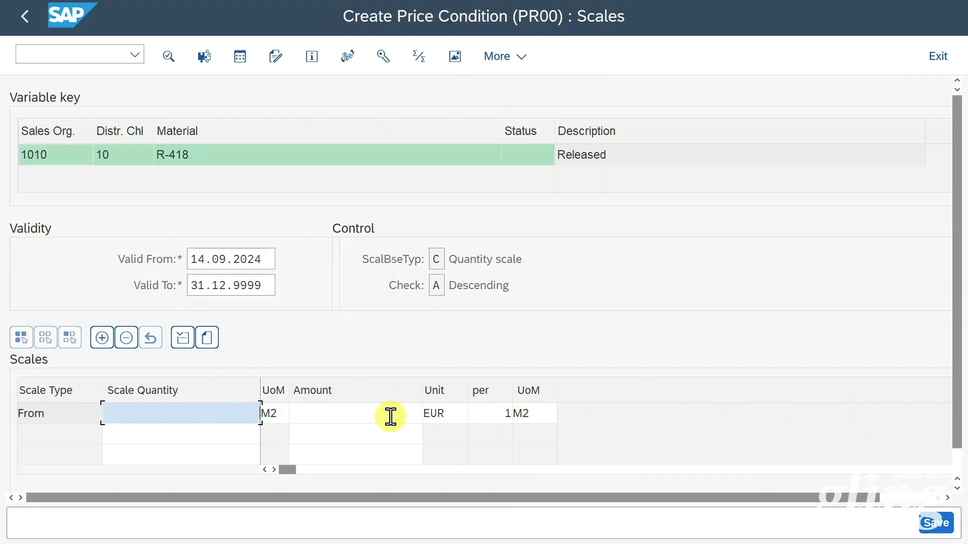
type("1")
key("Tab")
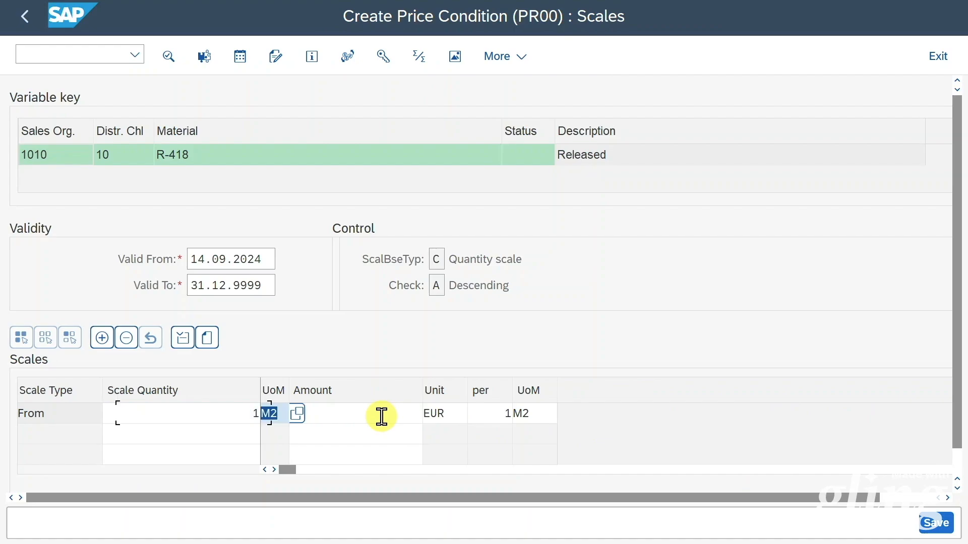
key("Tab")
type("100")
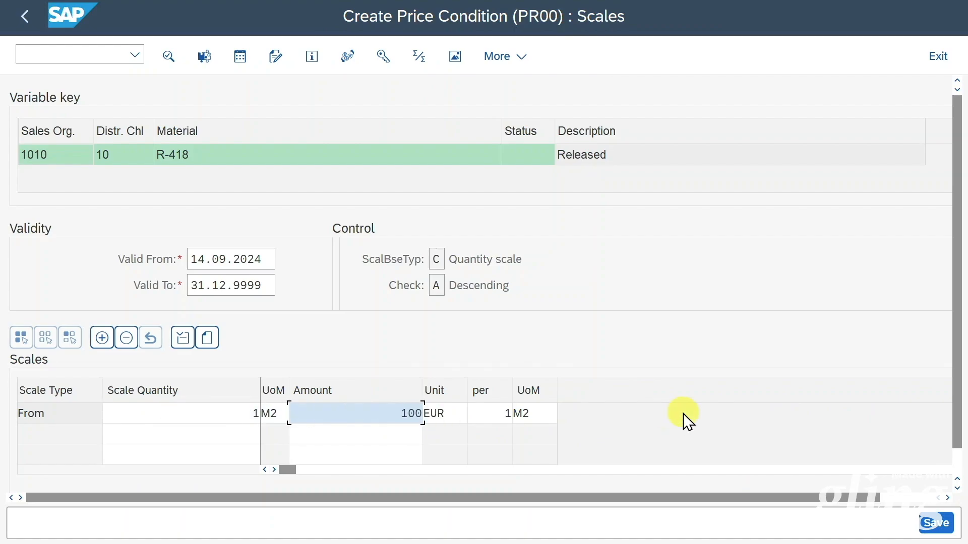
left_click(28, 17)
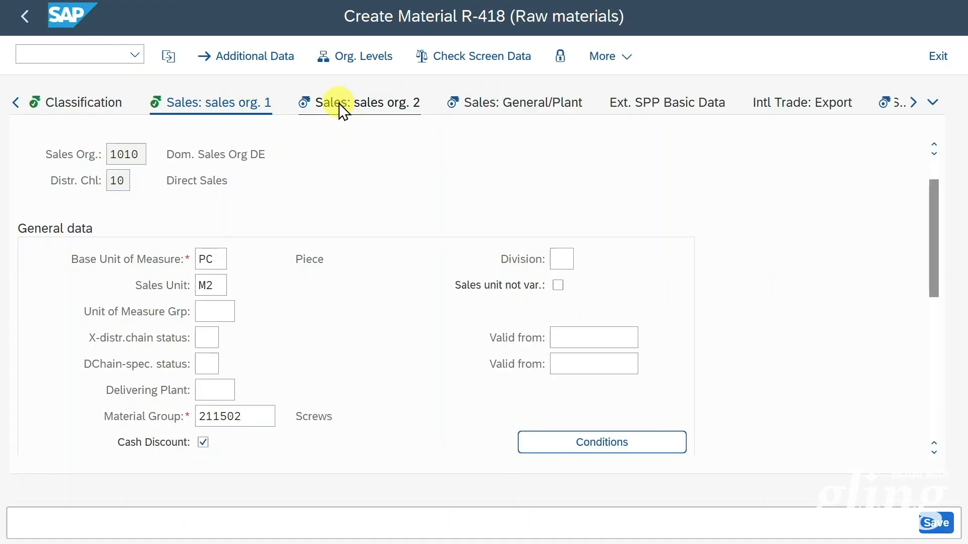
Step: Set the item category group to 0001 in Sales: sales org. 2, and review the pricing reference material and product attributes
left_click(338, 103)
left_click(558, 286)
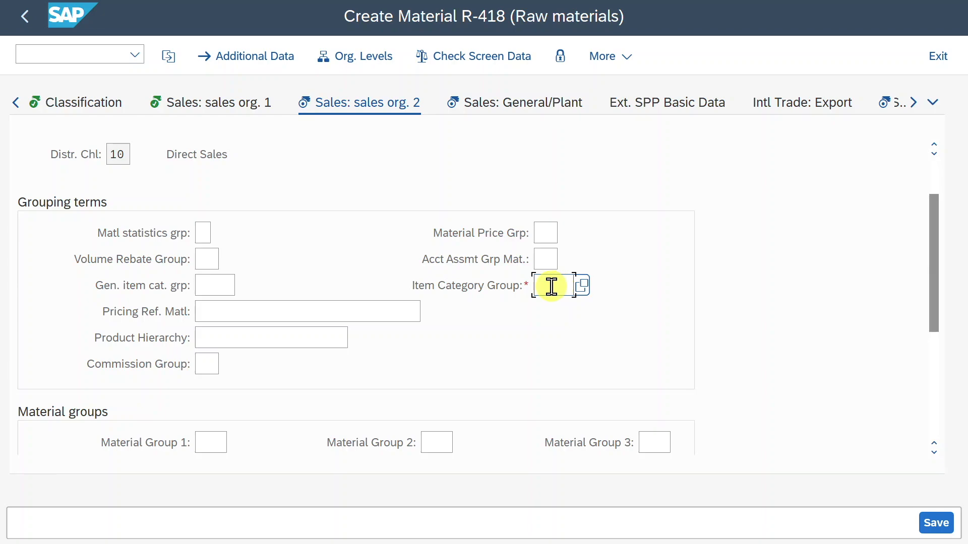
left_click(582, 286)
double_click(623, 268)
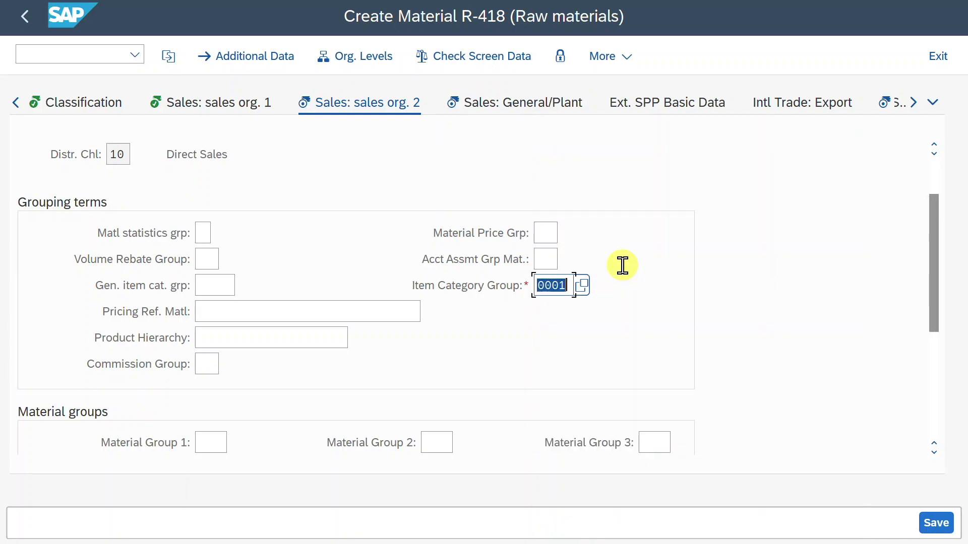
left_click(292, 315)
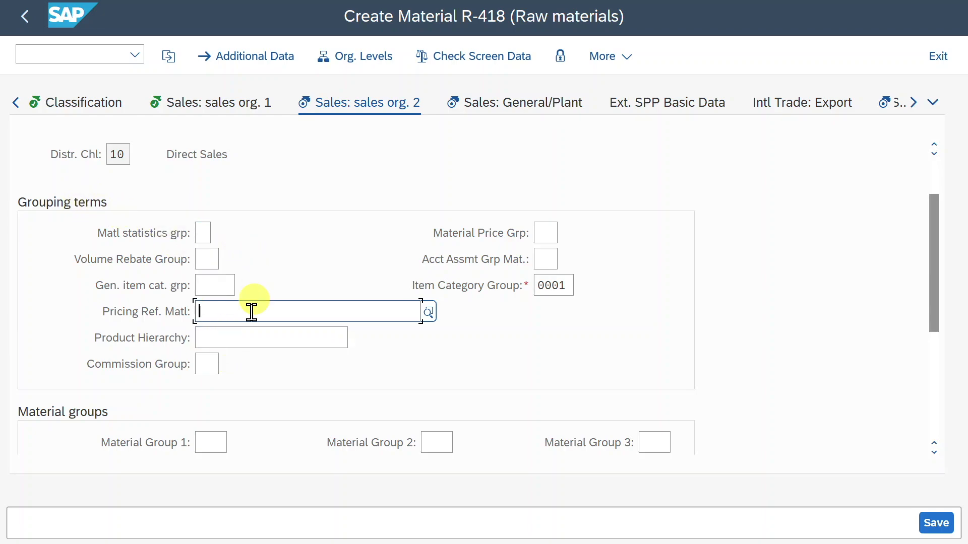
left_click_drag(932, 277, 947, 386)
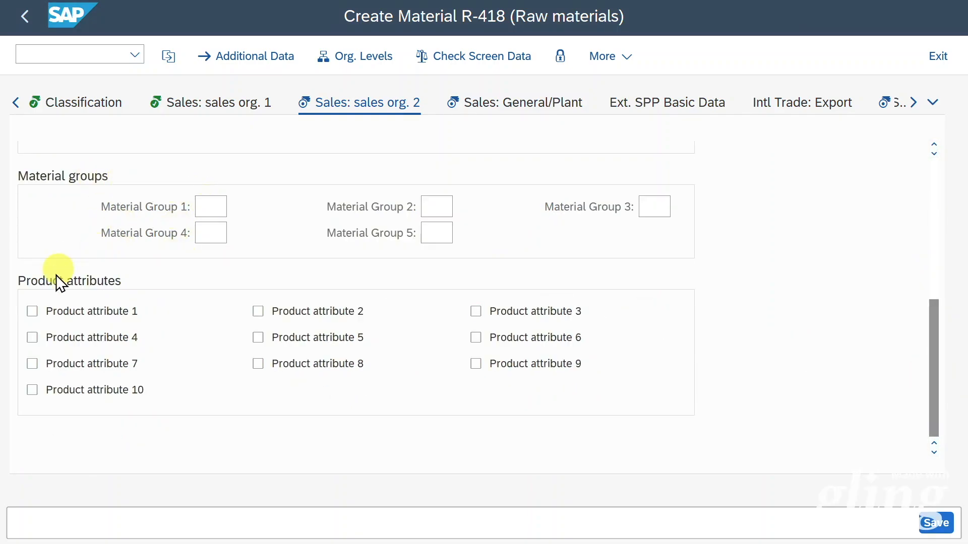
left_click(114, 312)
Step: Examine the gross weight, availability check, batch management and shipping data fields in the Sales: General/Plant view
left_click(539, 102)
left_click(309, 316)
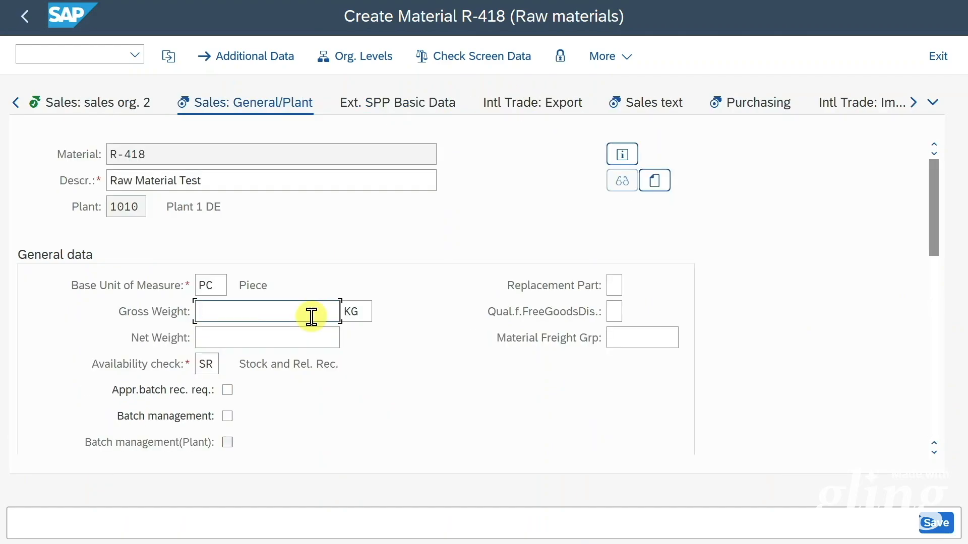
left_click(213, 364)
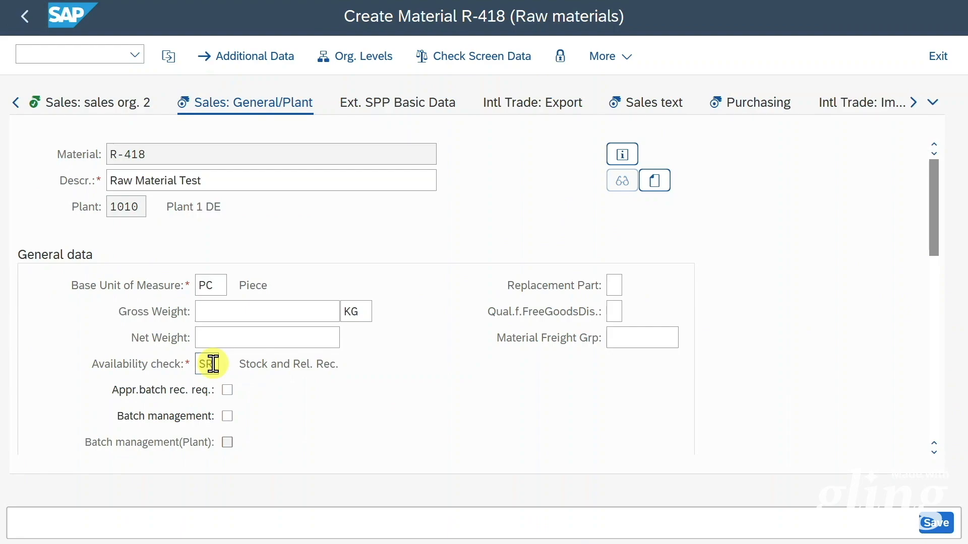
left_click(213, 364)
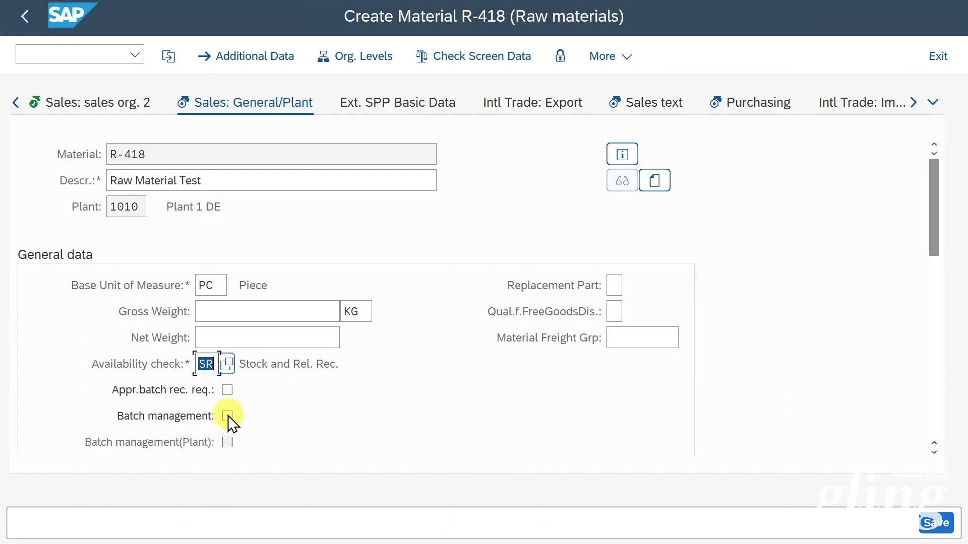
left_click(229, 417)
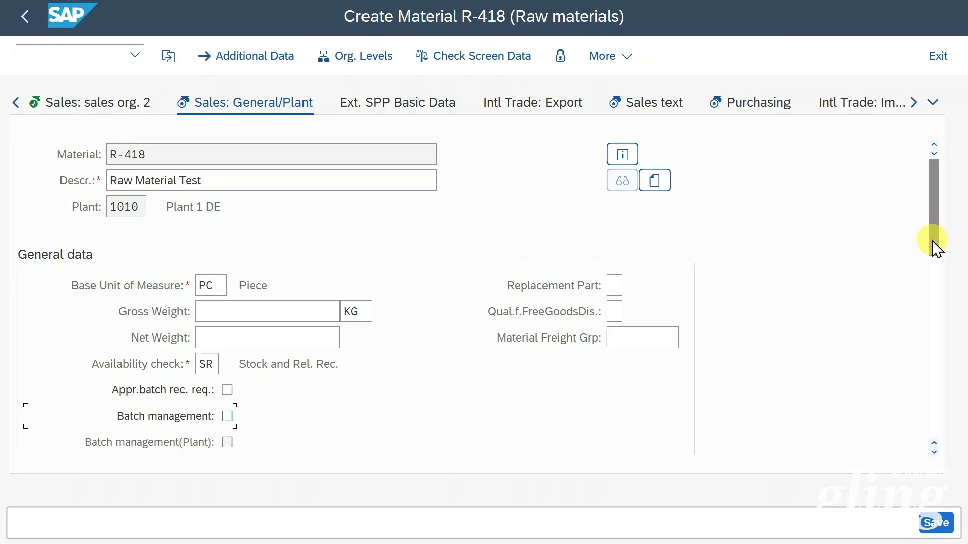
scroll(934, 269, "down", 8)
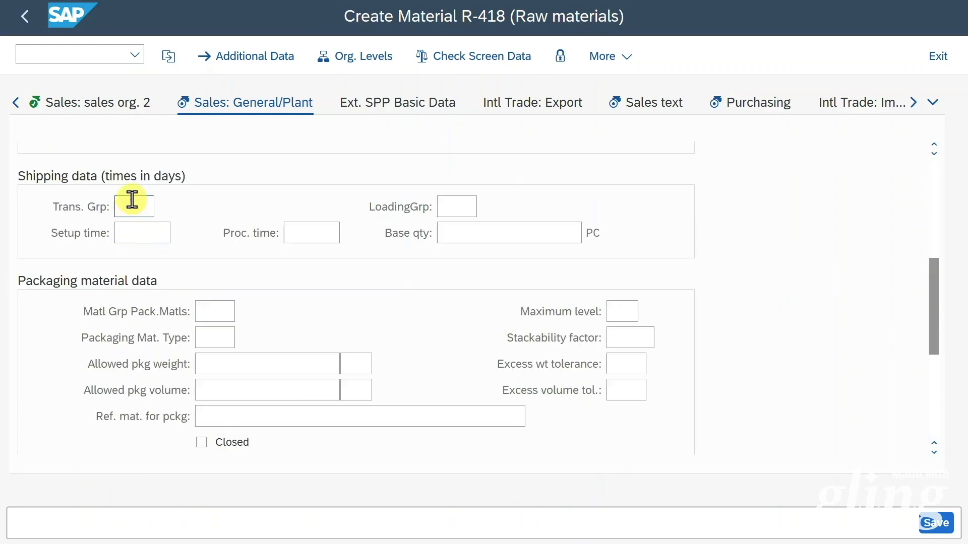
left_click(146, 233)
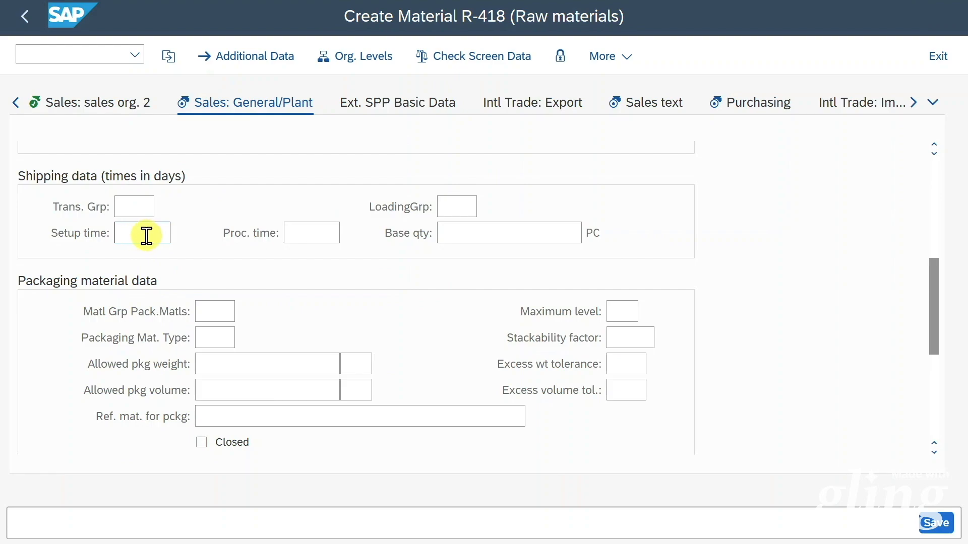
Step: Examine the shipping processing time, packaging material data and general plant parameters in the Sales: General/Plant view
left_click(312, 233)
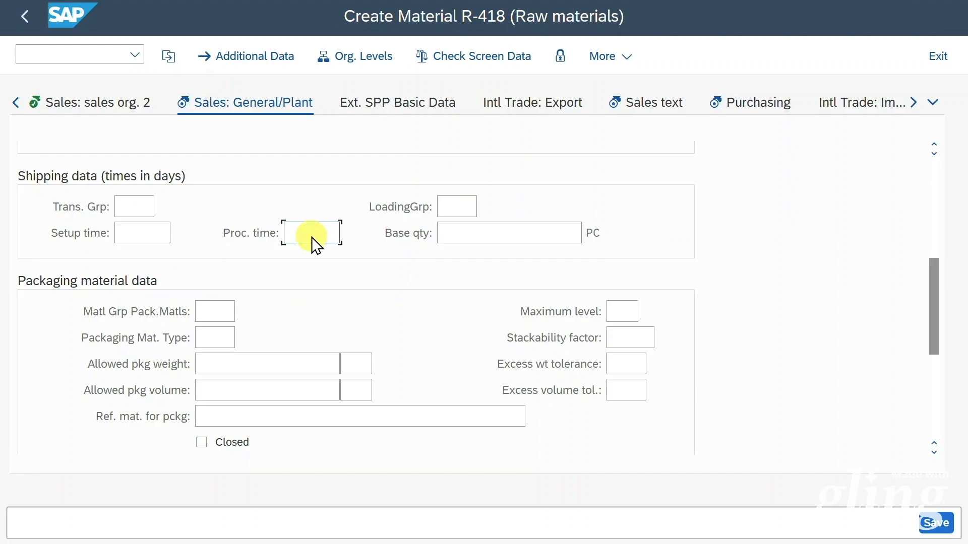
left_click(222, 309)
scroll(225, 309, "down", 2)
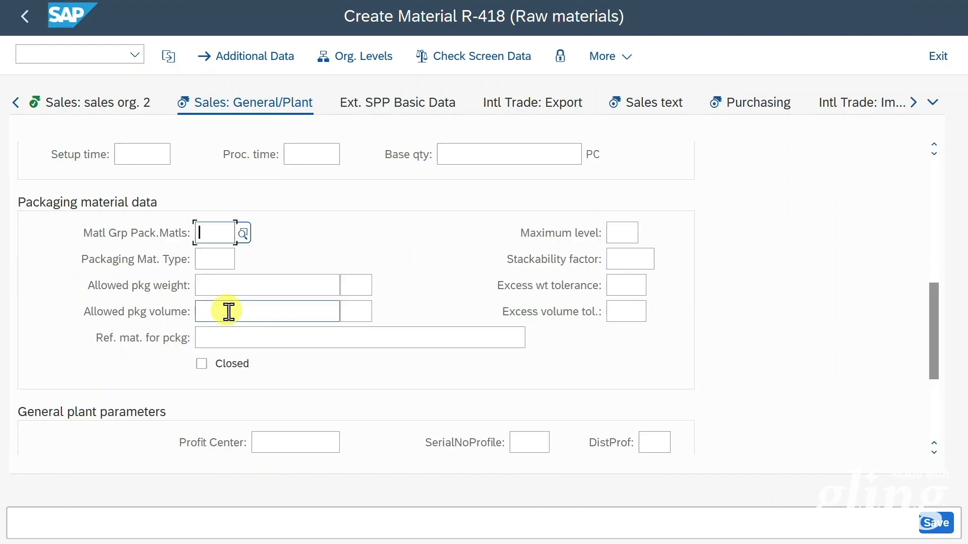
left_click(278, 338)
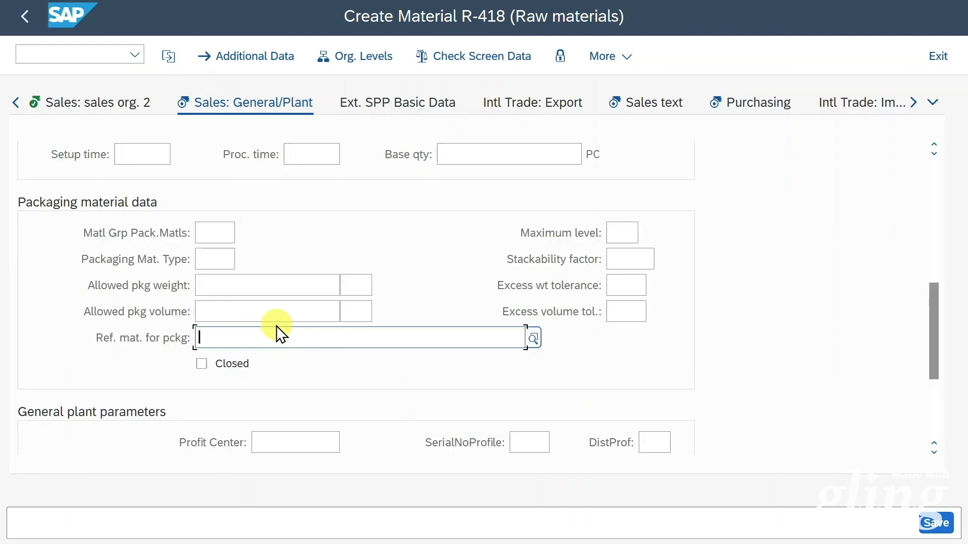
scroll(265, 330, "down", 4)
scroll(425, 352, "down", 1)
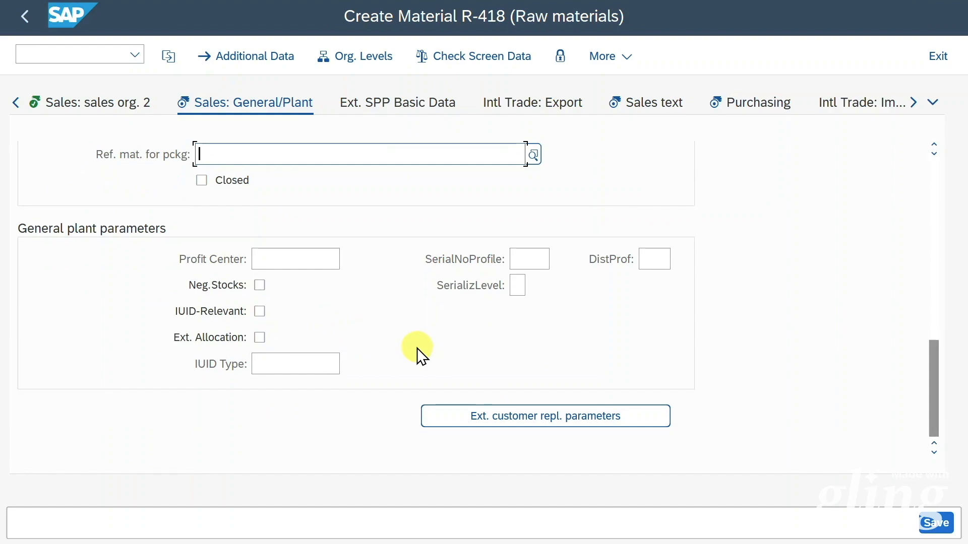
left_click(293, 263)
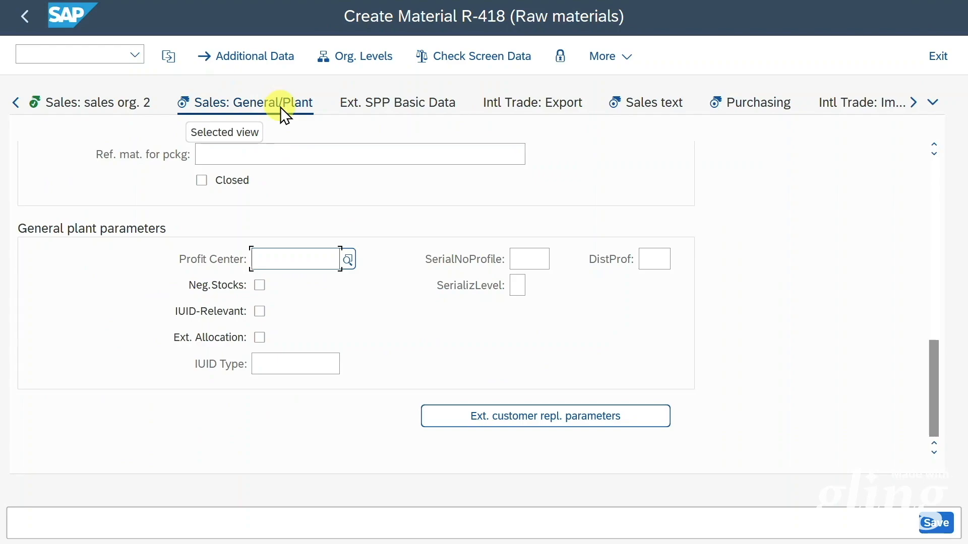
Step: Open the Sales text view and enter "Test" as the English sales text
left_click(289, 174)
key("Return")
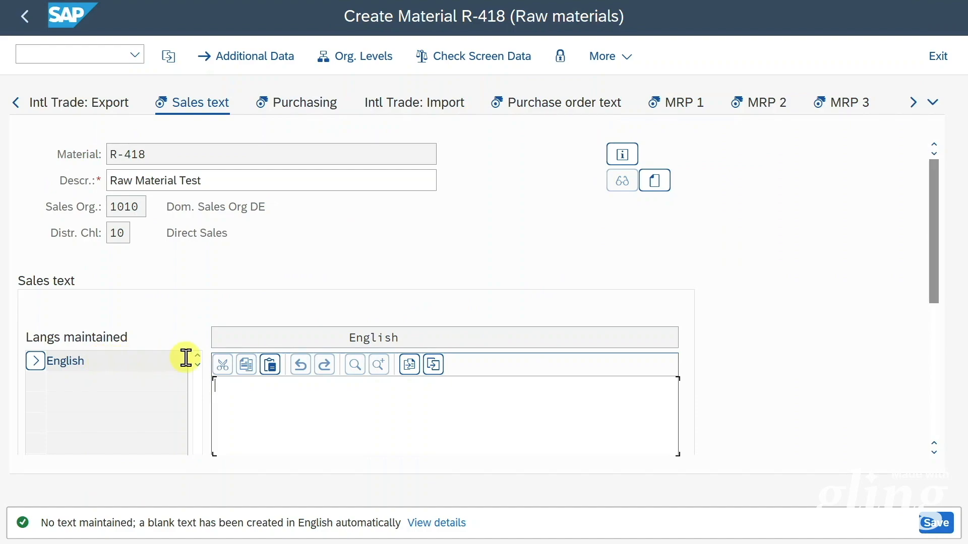
key("Return")
key("BackSpace")
type("Test")
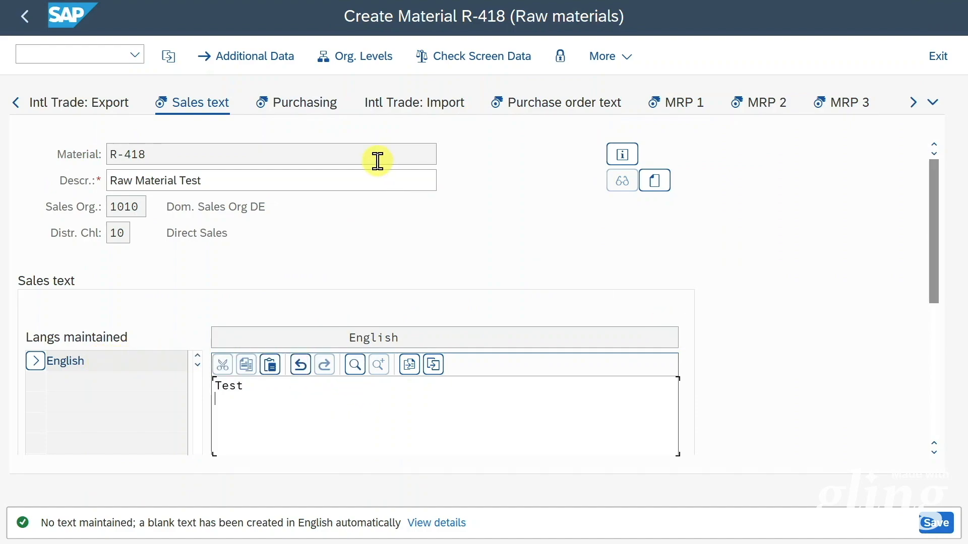
Step: Examine the automatic PO, purchasing value key and GR processing time fields in the Purchasing view
left_click(296, 108)
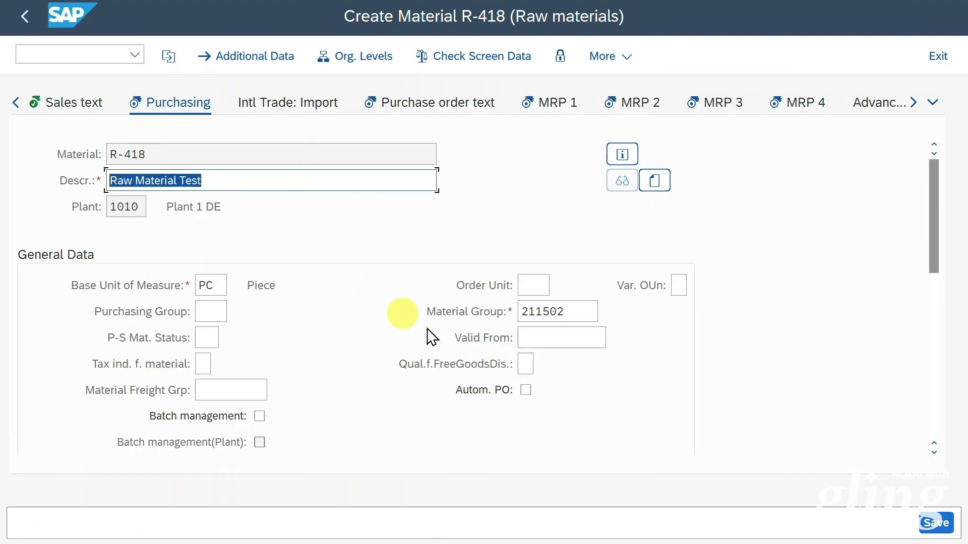
left_click(527, 391)
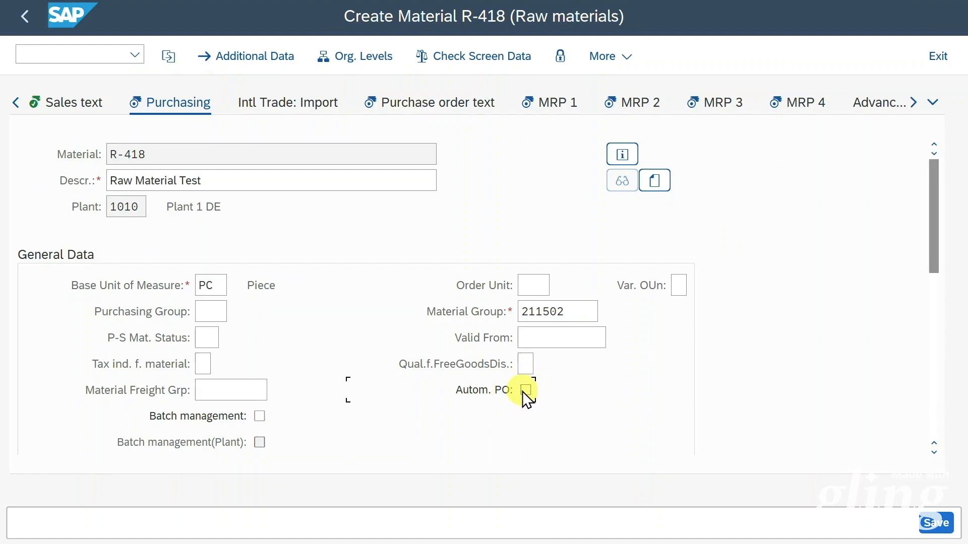
left_click_drag(934, 249, 933, 355)
left_click(202, 233)
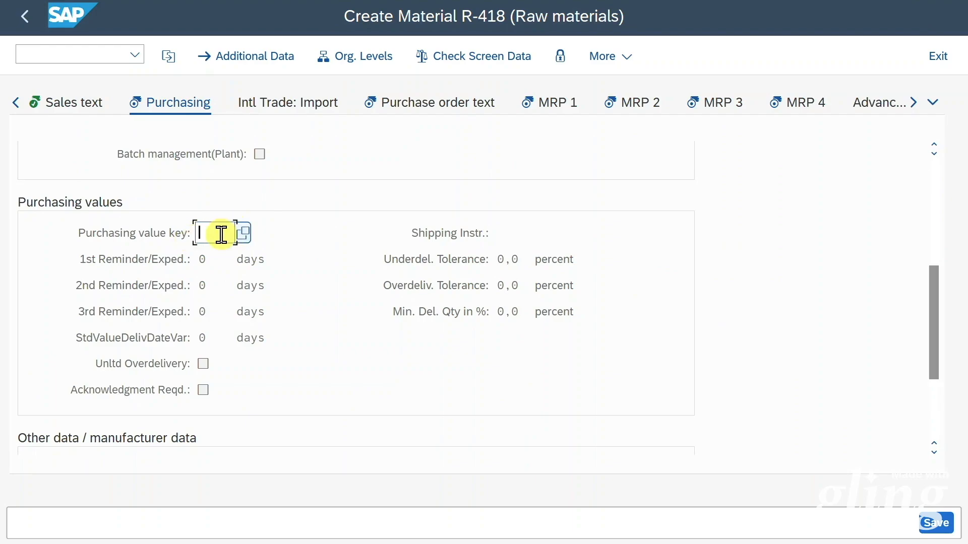
scroll(286, 297, "down", 3)
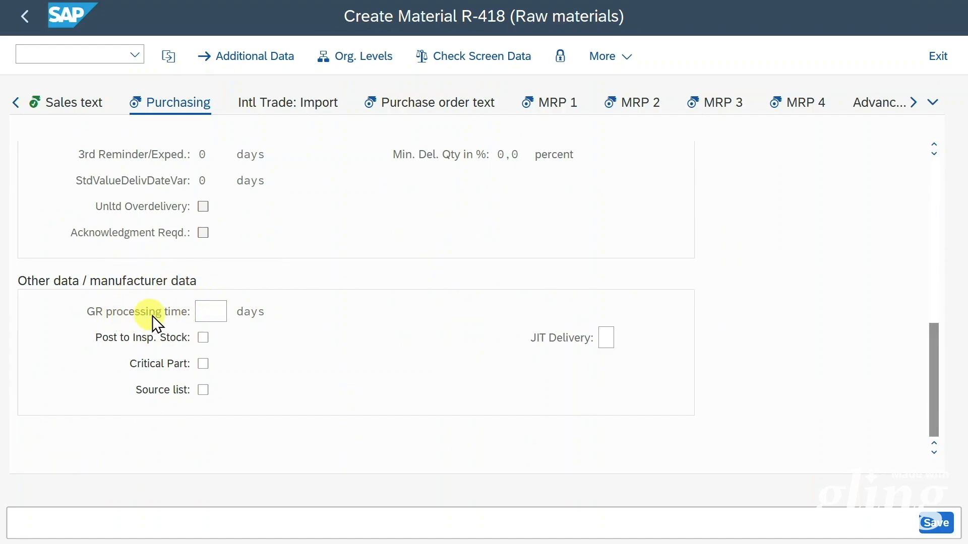
left_click(214, 312)
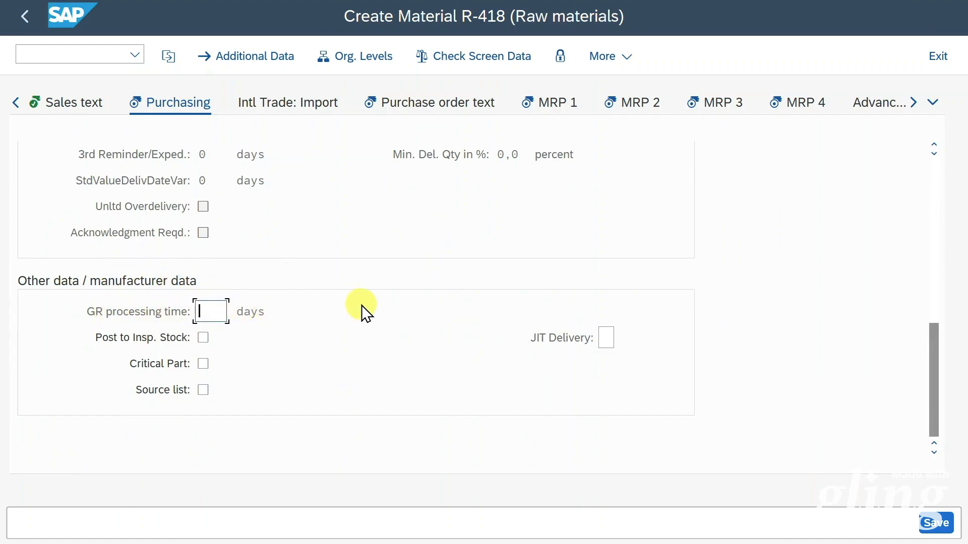
Step: Open the Purchase order text view and enter "text" as the English purchase order text
left_click(410, 107)
left_click(334, 334)
type("text")
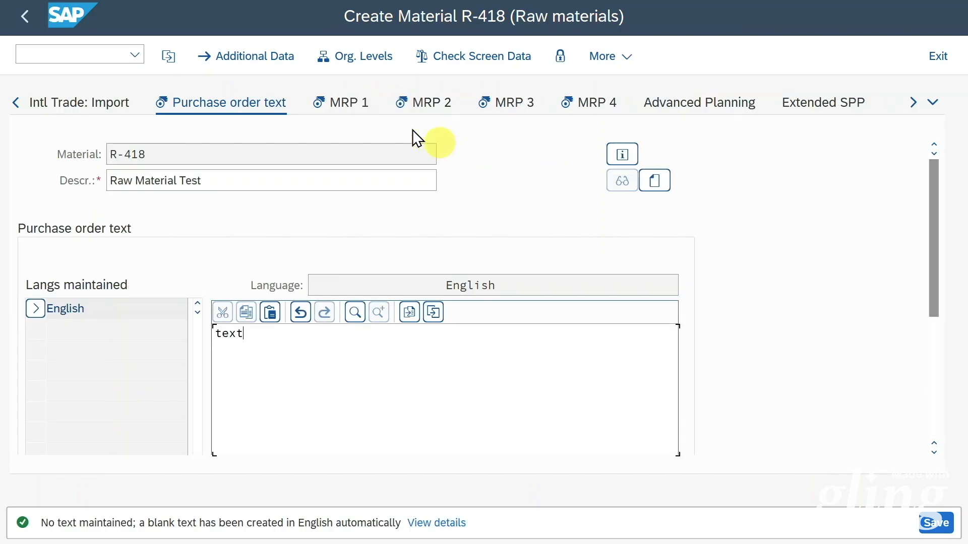
Step: Review the purchasing group in the MRP 1 view and set the MRP type to ND
left_click(350, 107)
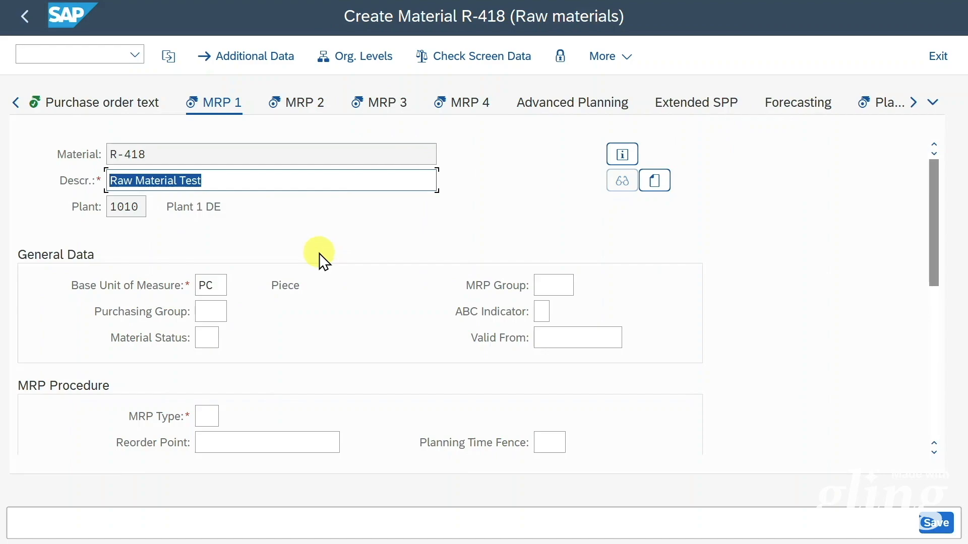
left_click(213, 318)
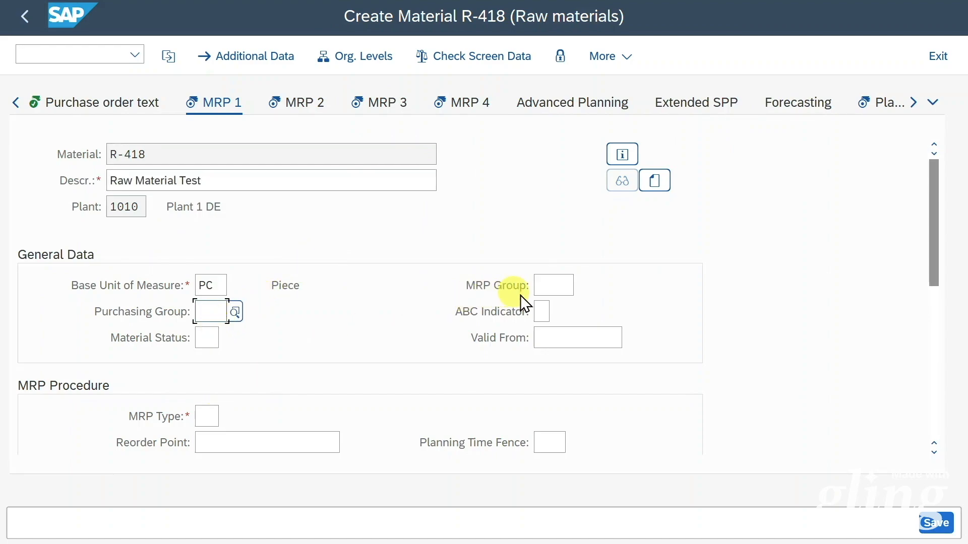
left_click(211, 416)
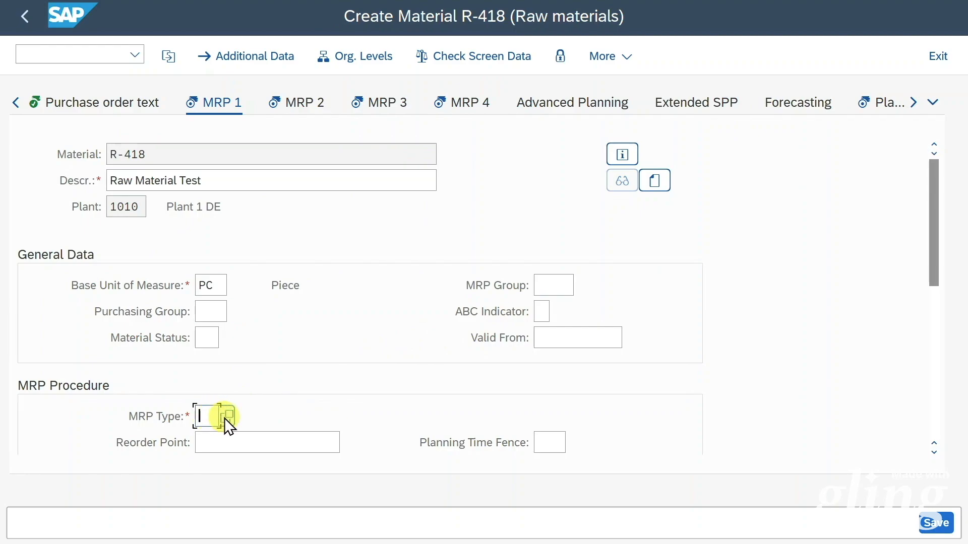
left_click(225, 418)
left_click(271, 413)
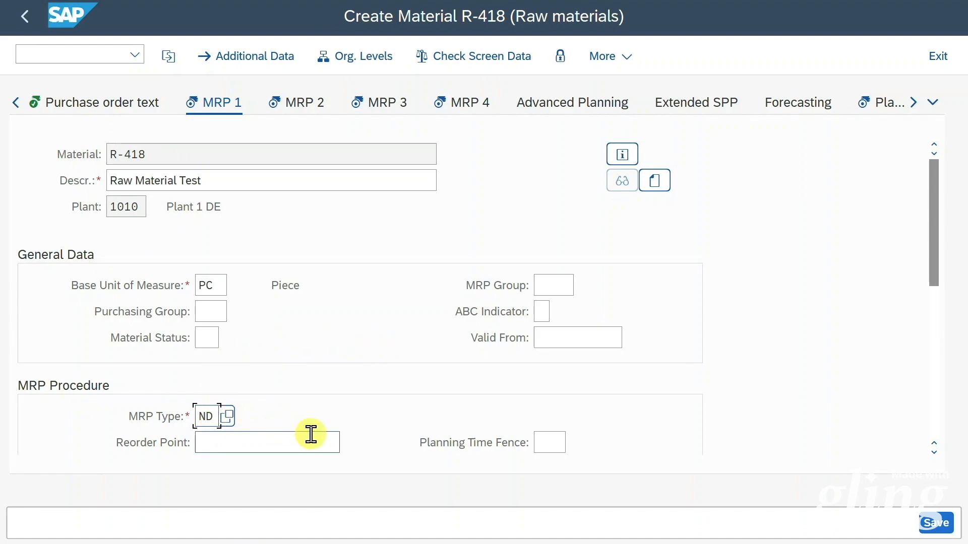
Step: Review the reorder point, planning and lot-size data fields in the MRP 1 view
scroll(942, 307, "down", 3)
scroll(952, 330, "down", 1)
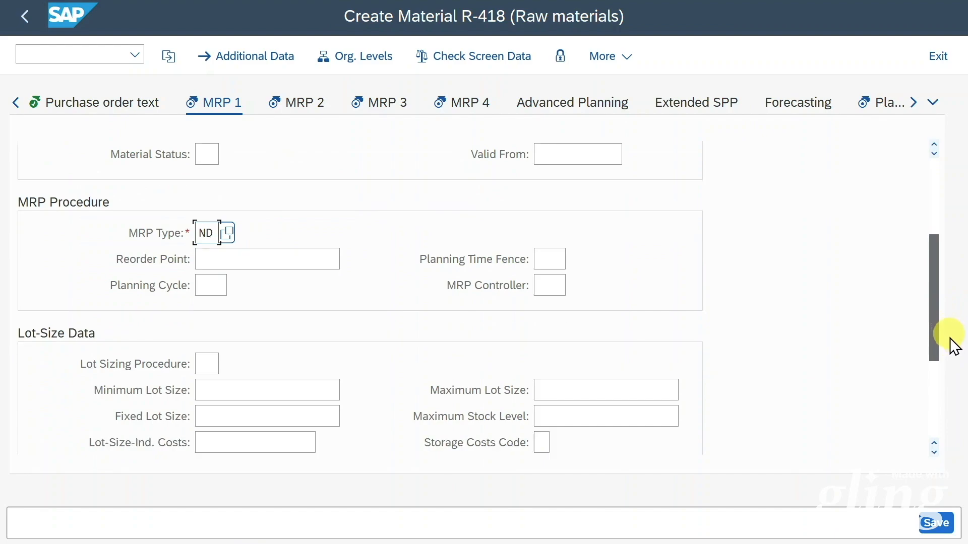
left_click(256, 261)
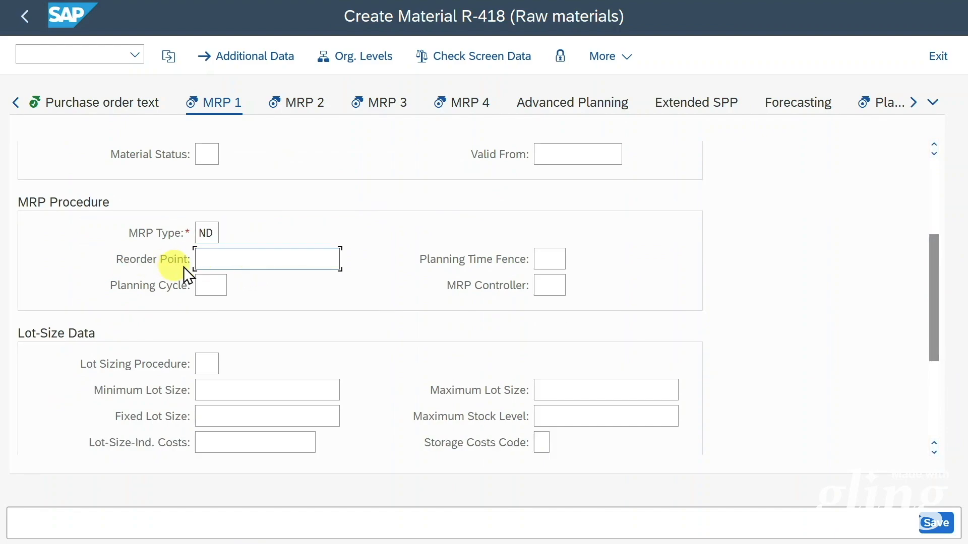
left_click_drag(933, 335, 936, 394)
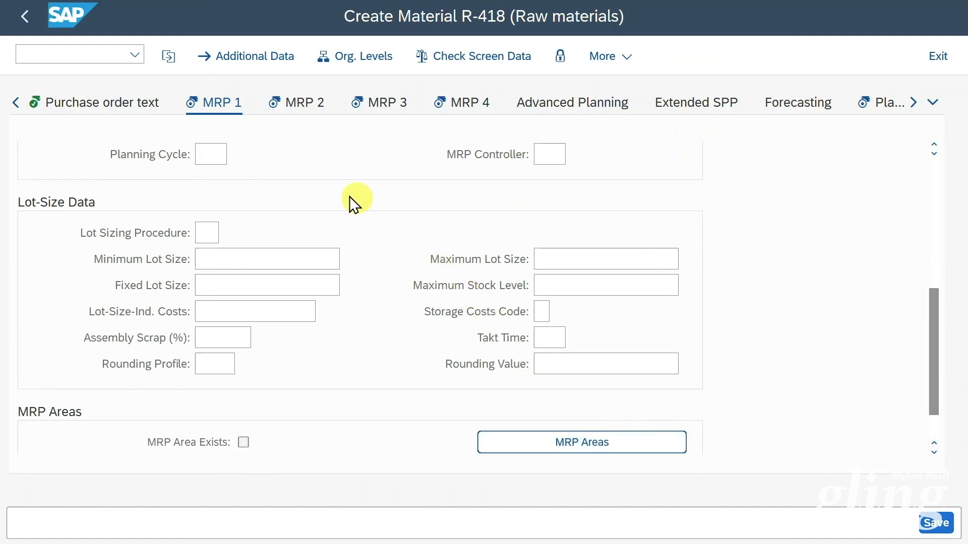
Step: Look through the available special procurement types in the MRP 2 view without choosing one
left_click(302, 103)
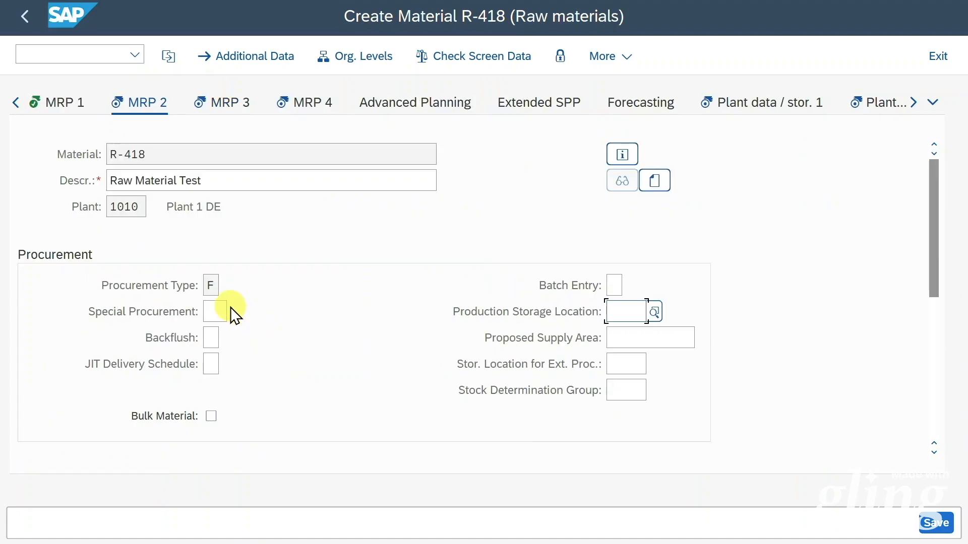
left_click(216, 311)
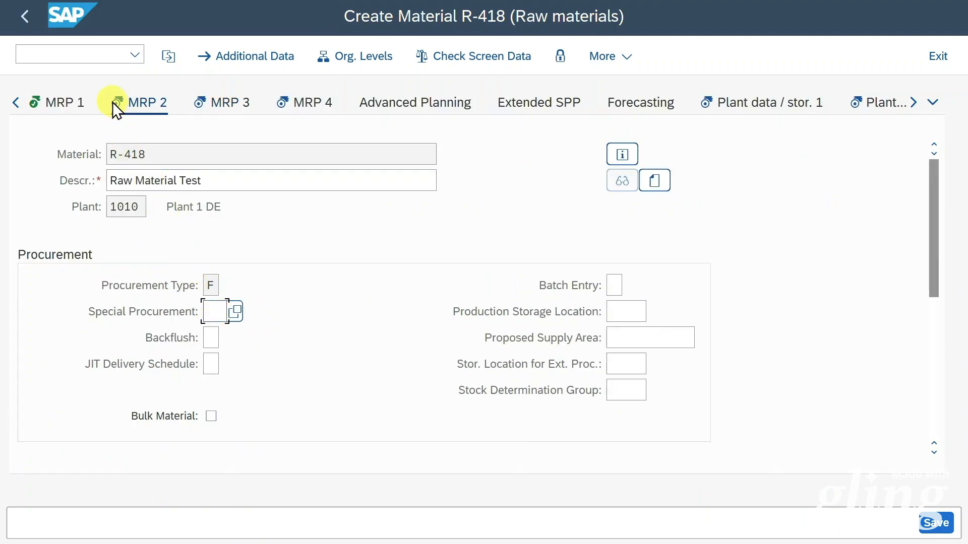
left_click(235, 311)
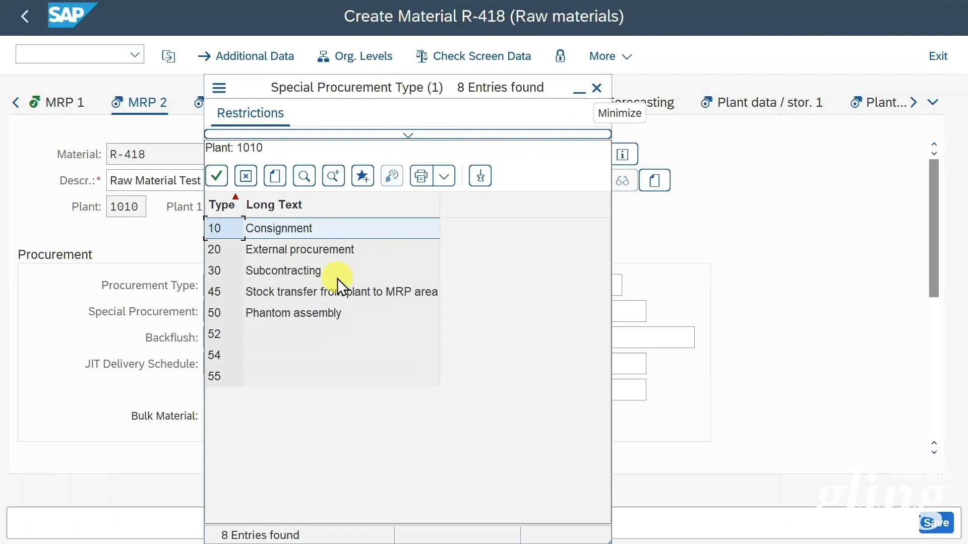
left_click(590, 90)
Step: Examine the planned delivery time, safety stock and minimum safety stock fields in the MRP 2 view
left_click_drag(936, 270, 939, 325)
left_click(625, 233)
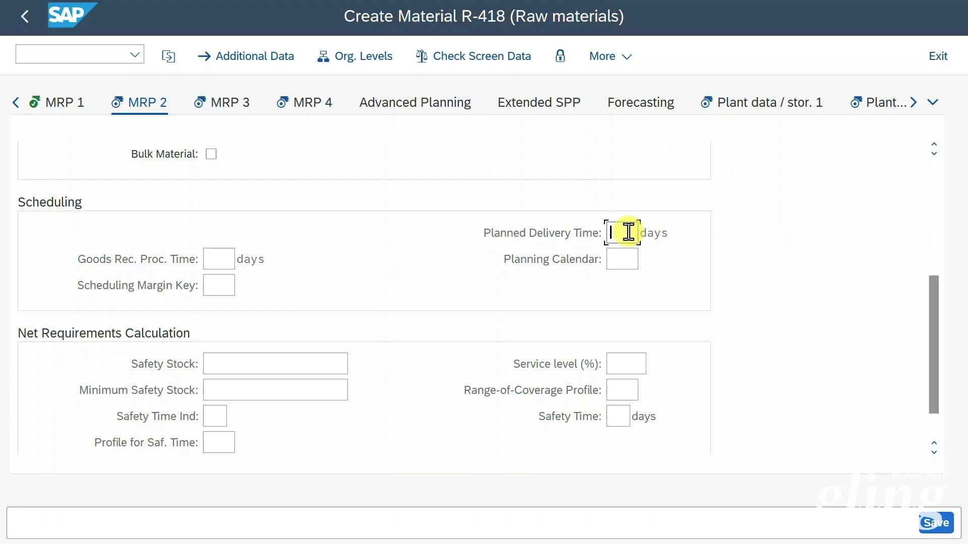
scroll(309, 313, "down", 2)
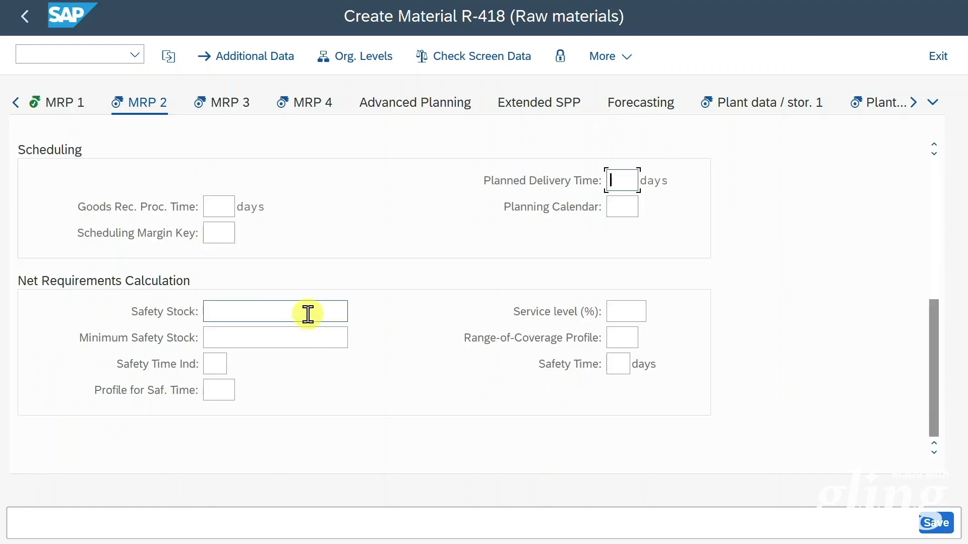
left_click(309, 313)
left_click(309, 337)
left_click(327, 313)
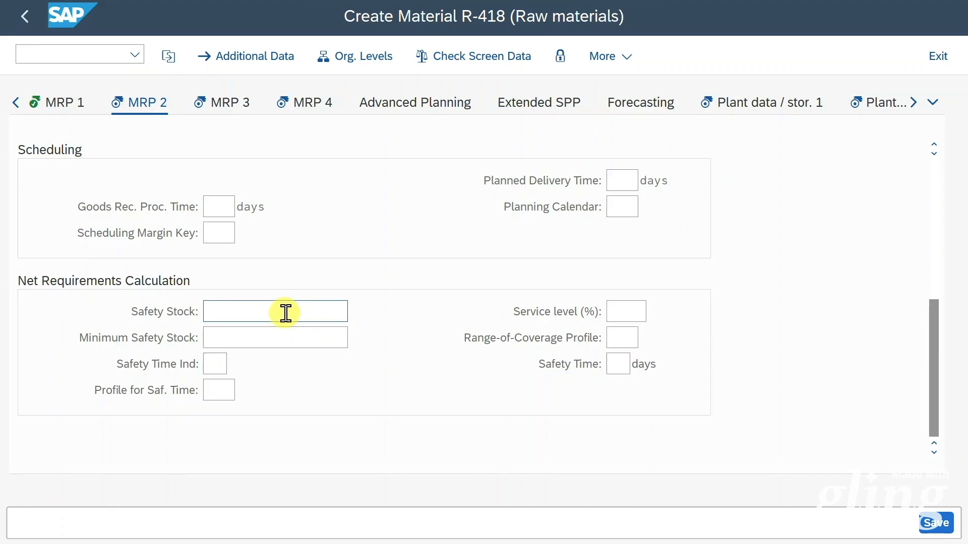
Step: Review planning and availability check data in MRP 3, and the BOM explosion, discontinued parts and repetitive manufacturing fields in MRP 4
left_click(231, 103)
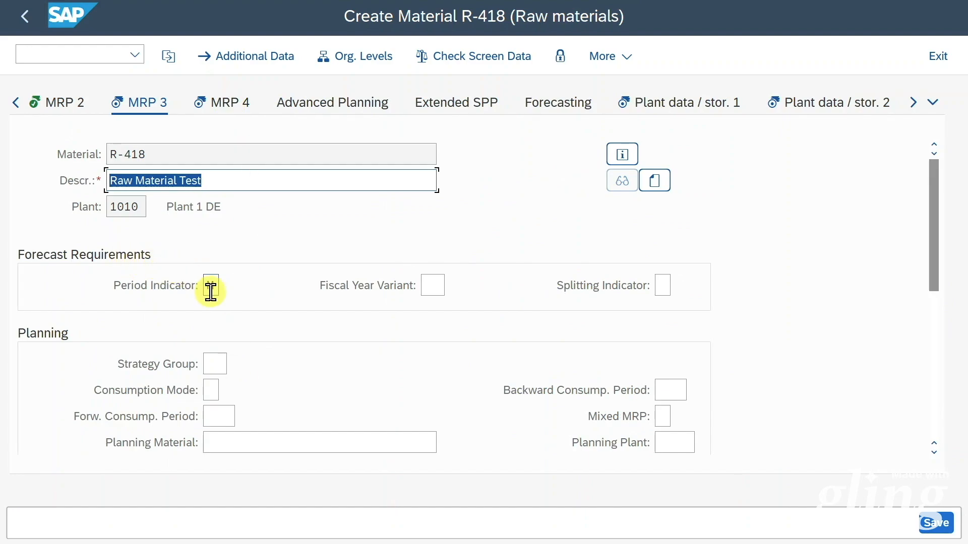
left_click(214, 363)
scroll(295, 364, "down", 1)
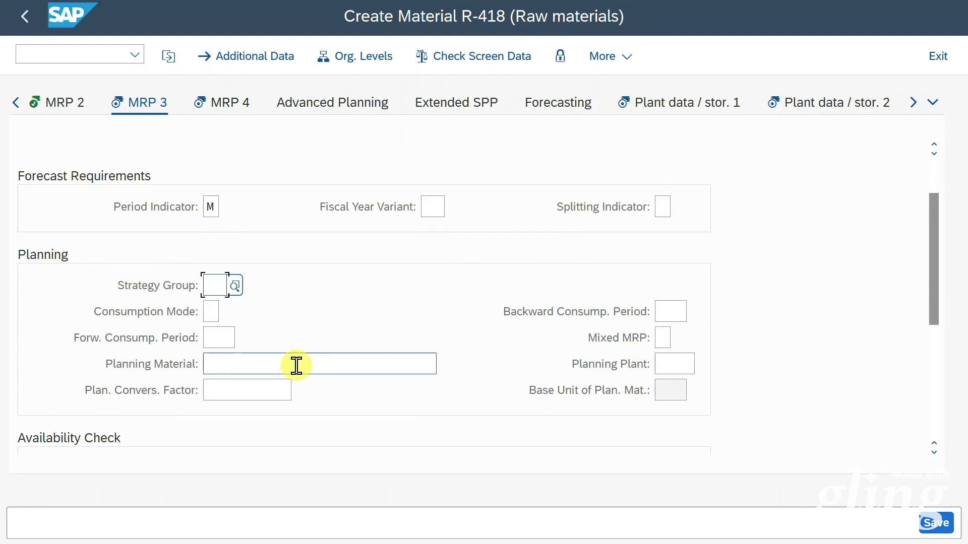
scroll(296, 365, "down", 3)
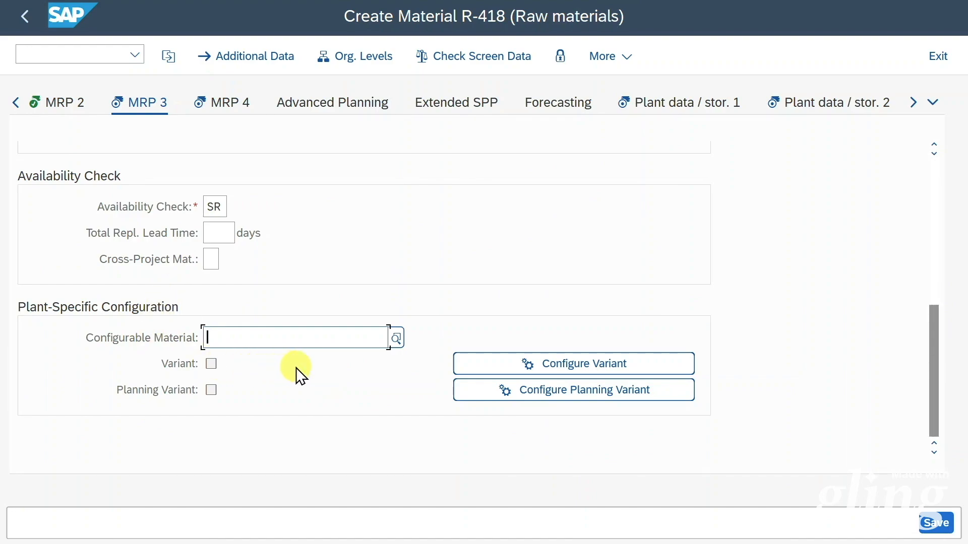
left_click(216, 102)
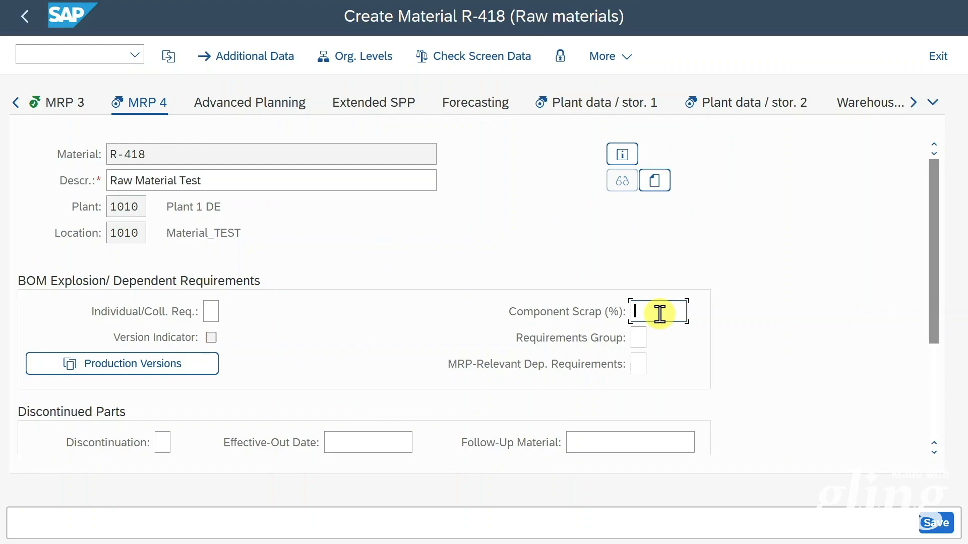
scroll(646, 328, "down", 3)
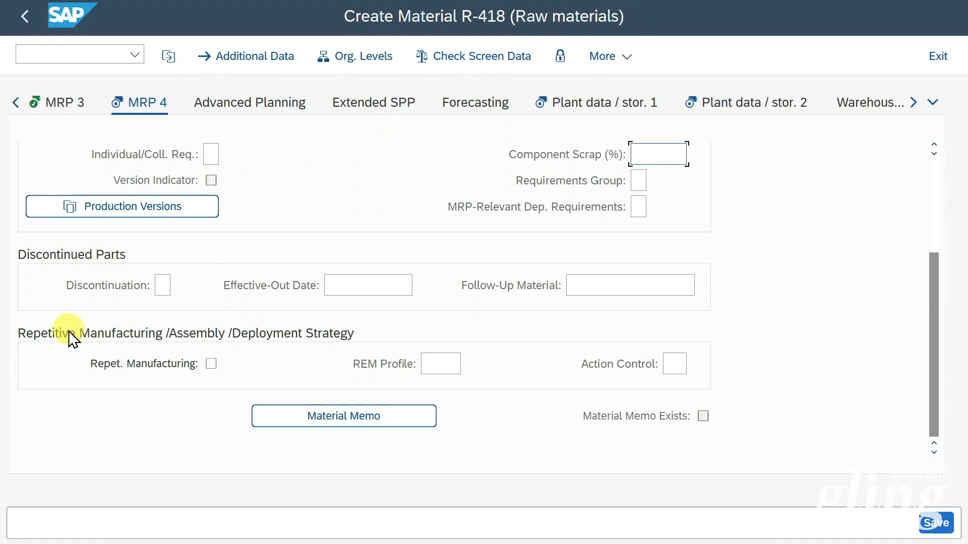
Step: Examine the storage bin, picking area, batch management and shelf life fields in the Plant data / stor. 1 view
left_click(600, 104)
left_click(270, 341)
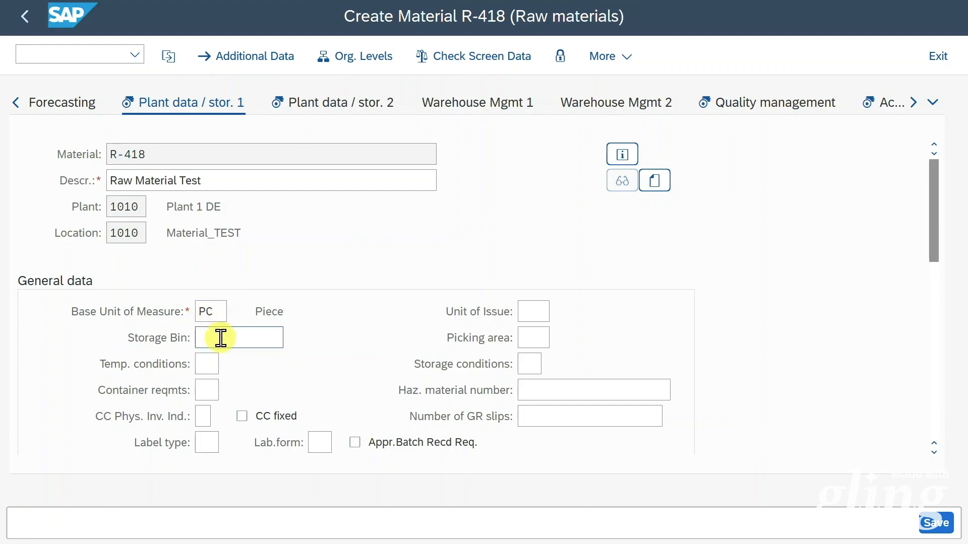
left_click(233, 340)
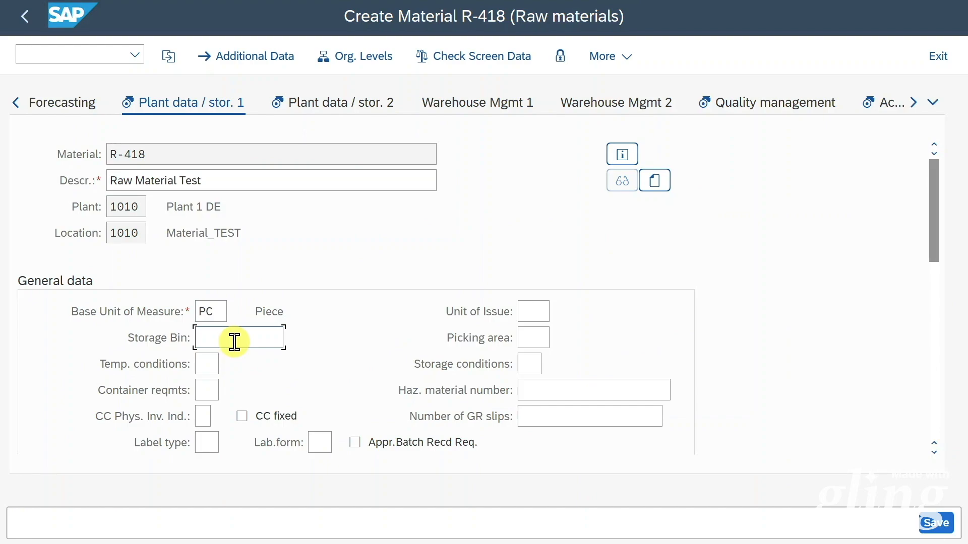
key("Tab")
scroll(437, 334, "down", 3)
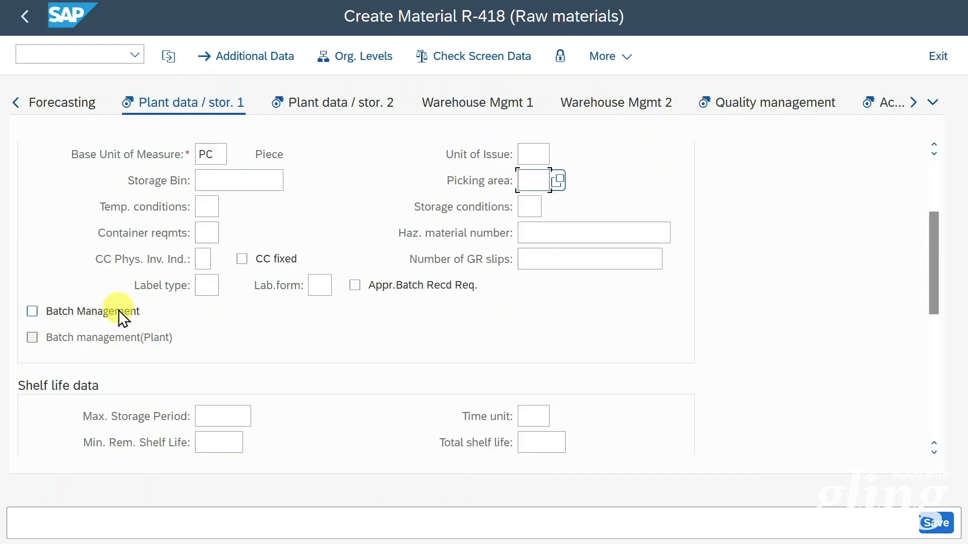
scroll(257, 334, "down", 3)
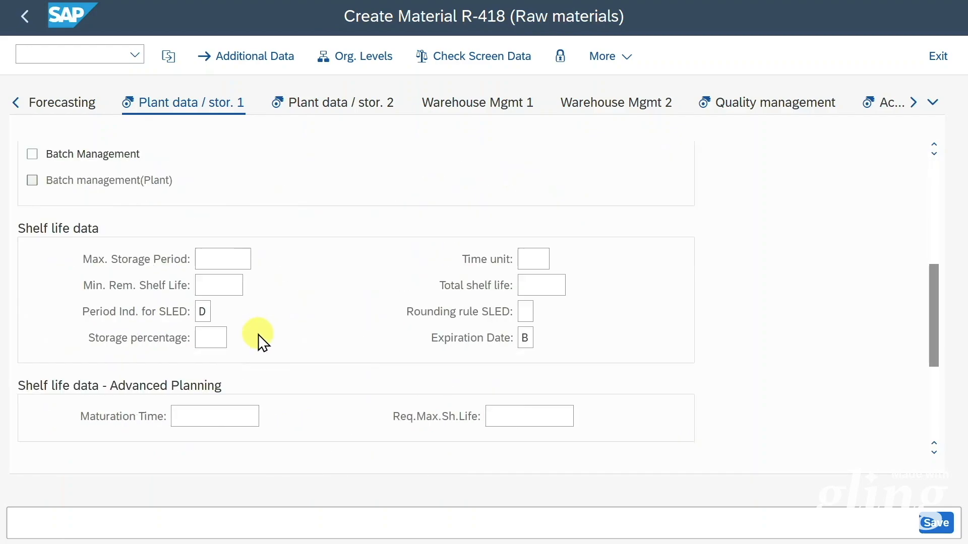
Step: Check the maximum storage period field, and review the weight/volume and general plant parameters in the Plant data / stor. 2 view
left_click(225, 258)
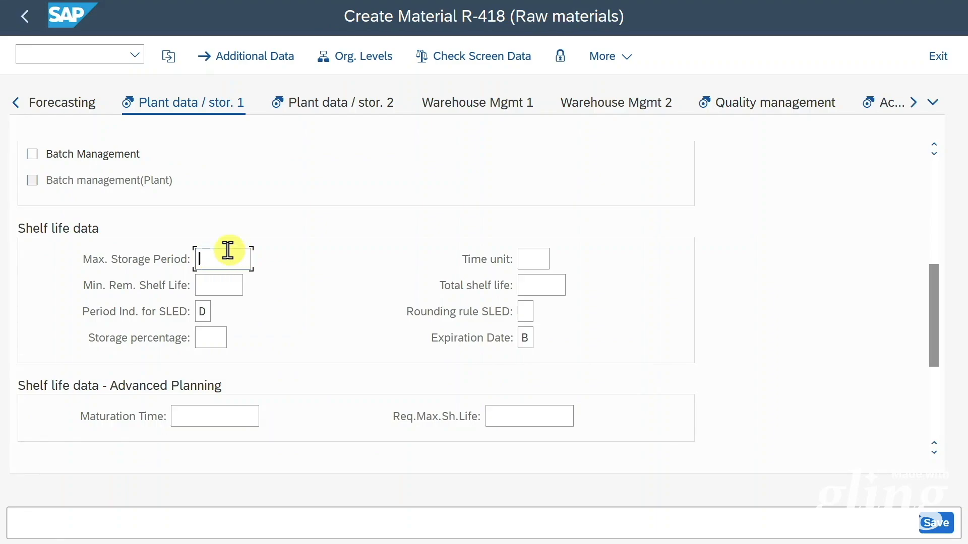
key("Return")
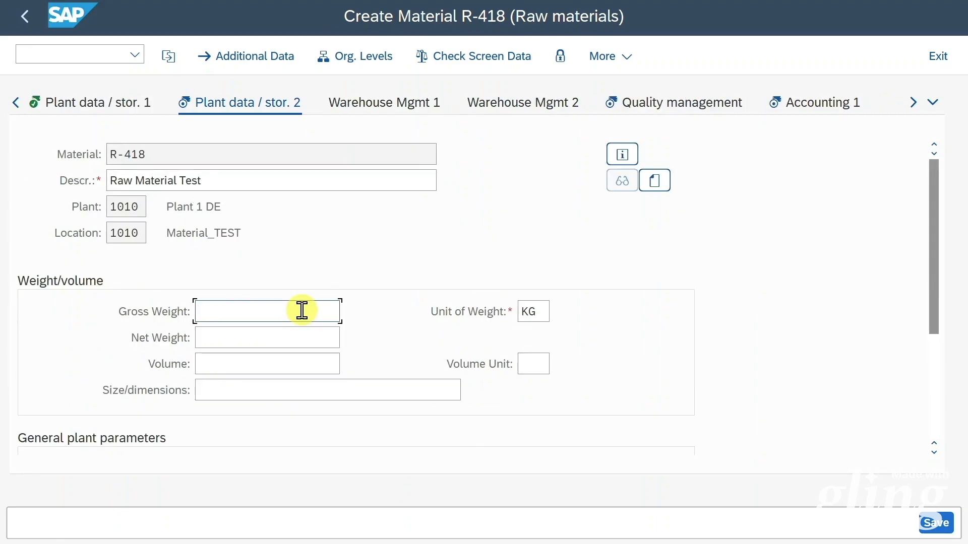
scroll(303, 309, "down", 5)
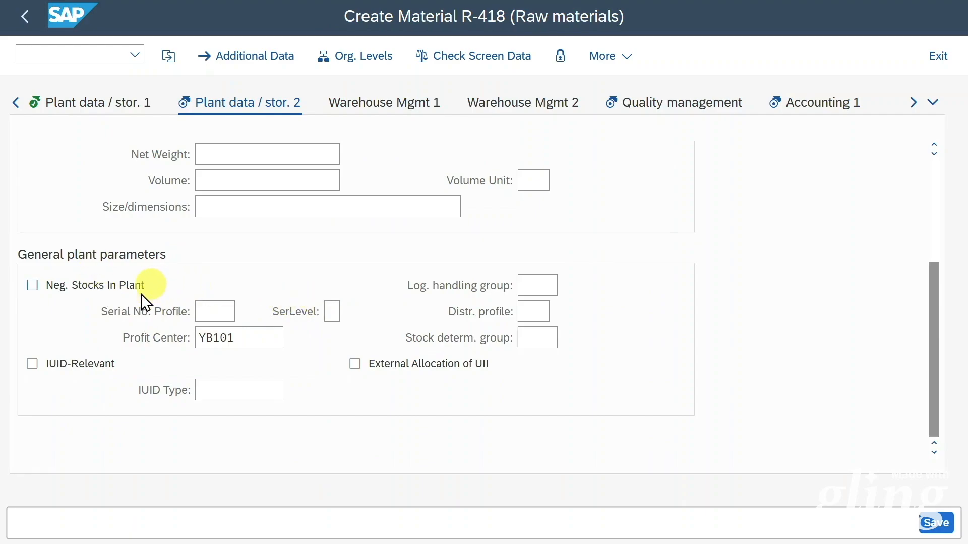
key("F1")
key("Escape")
Step: Examine the general data and procurement data, including the QM control key field, in the Quality management view
left_click(649, 104)
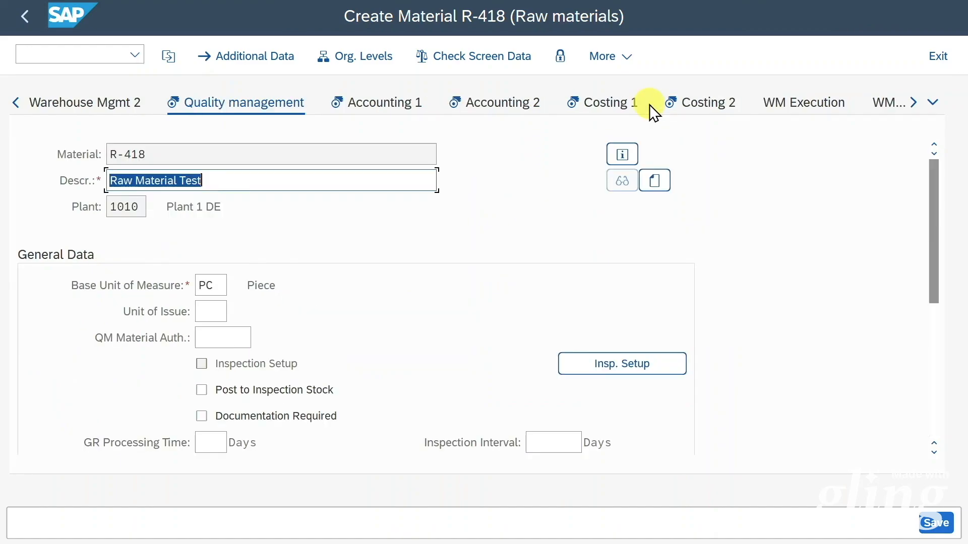
scroll(367, 339, "down", 2)
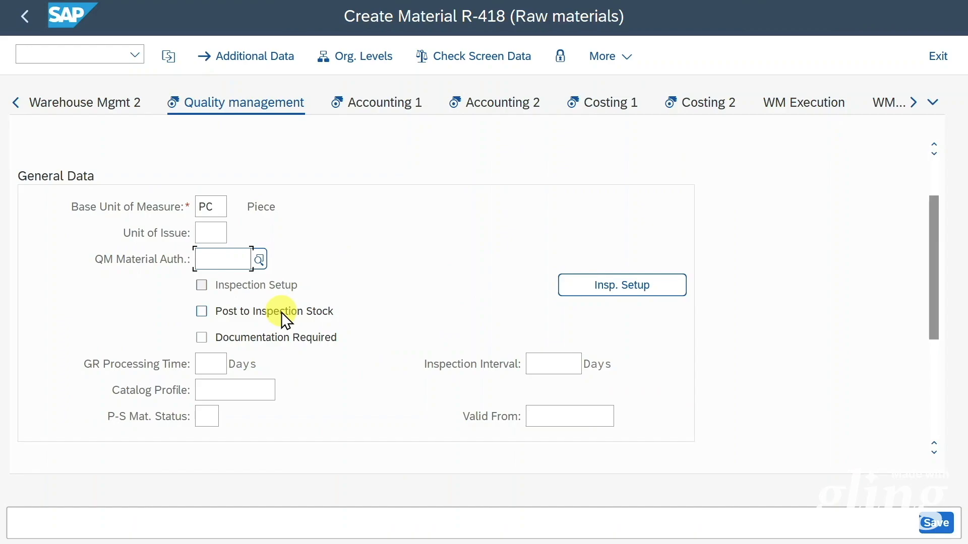
scroll(464, 318, "down", 6)
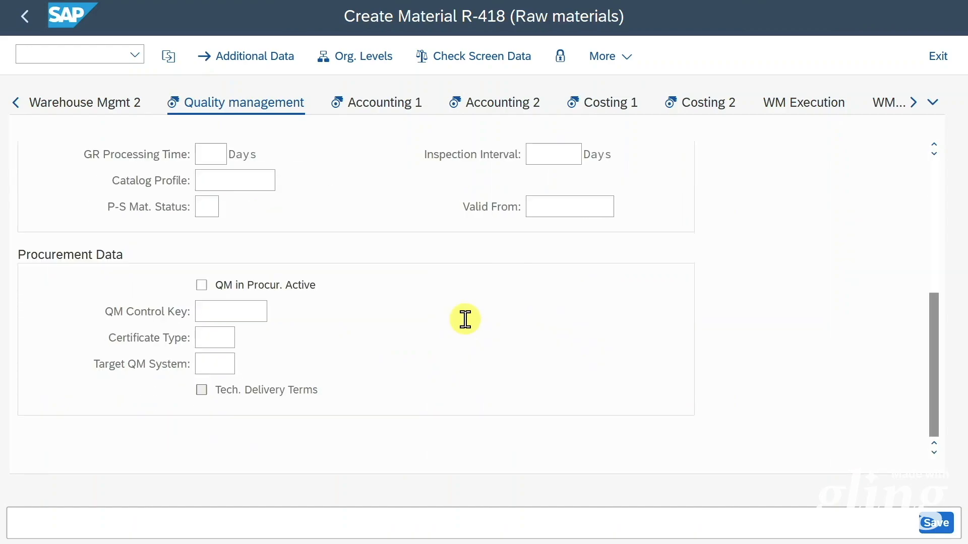
left_click(241, 309)
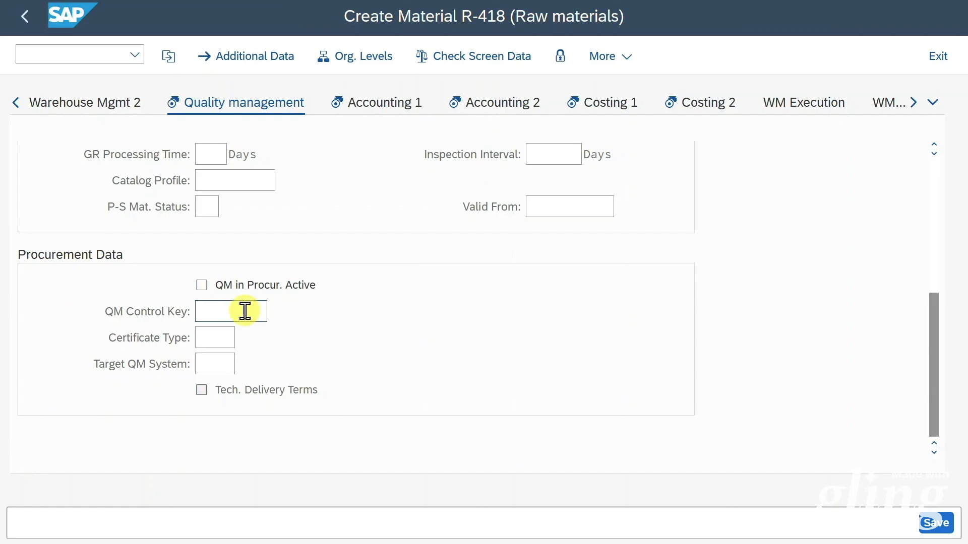
Step: Assign valuation class 3000 (Raw Materials) to the material in the Accounting 1 view
left_click(374, 108)
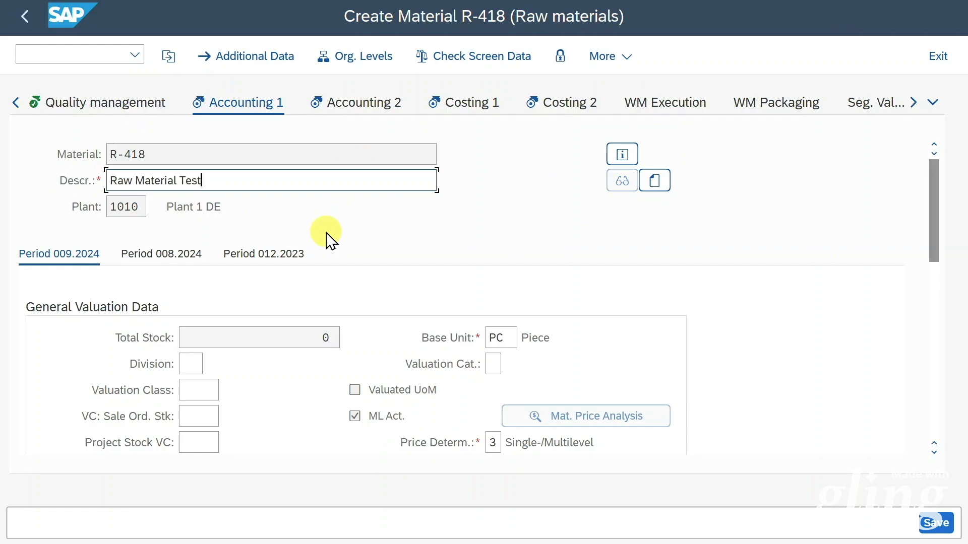
scroll(261, 371, "down", 2)
left_click(214, 313)
left_click(227, 309)
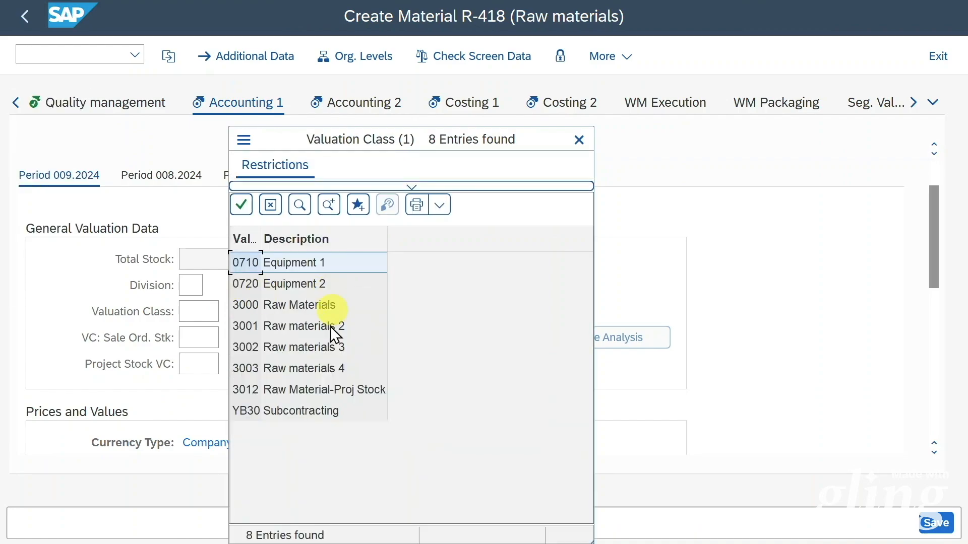
double_click(293, 308)
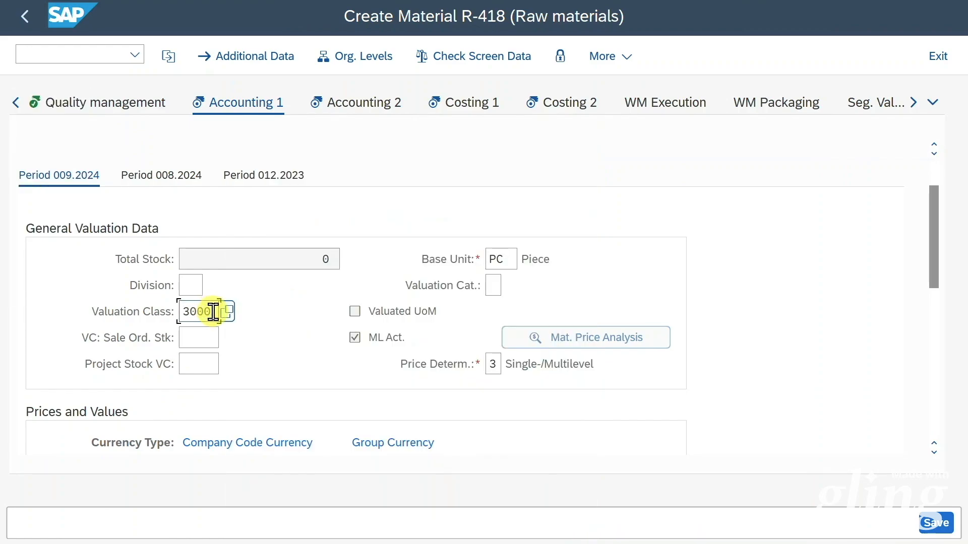
left_click(209, 312)
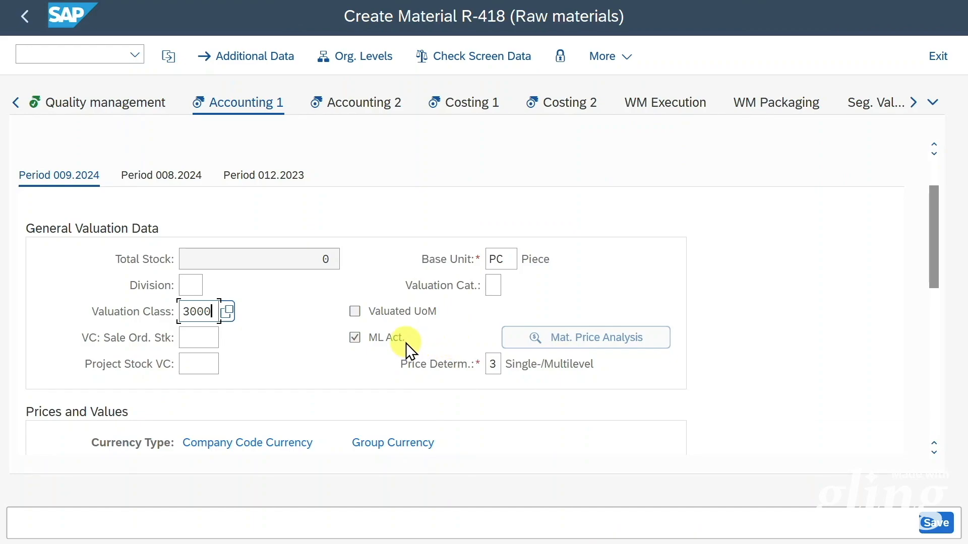
Step: Set the standard price in company code currency to 100 EUR under Prices and Values
scroll(406, 343, "down", 5)
scroll(408, 334, "down", 2)
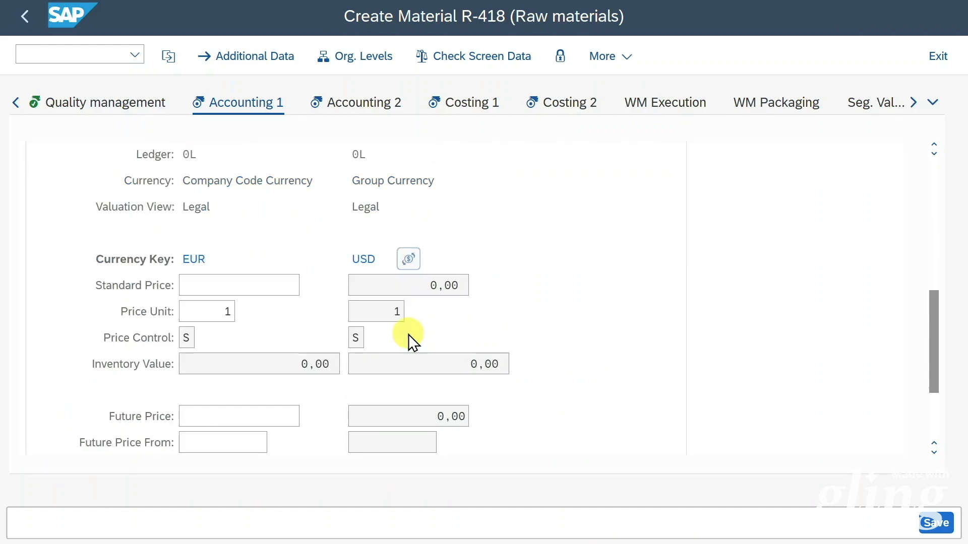
left_click(226, 285)
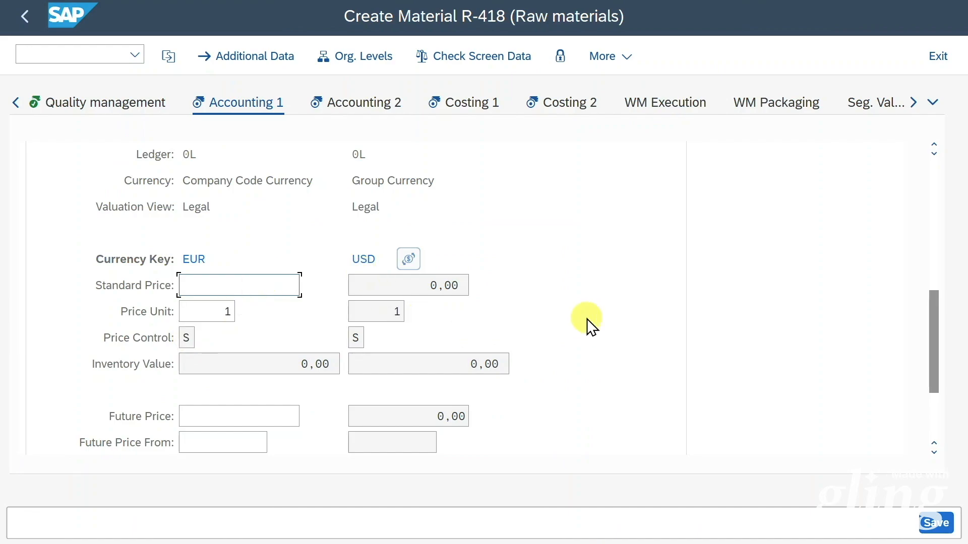
type("100")
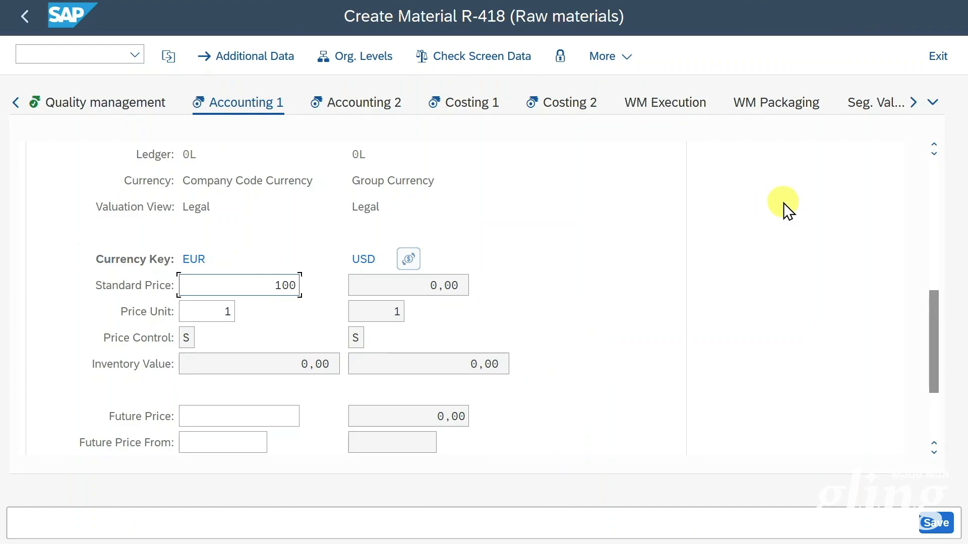
Step: Review the lowest value and LIFO data in Accounting 2, and the general data with the quantity structure option in Costing 1
left_click(398, 107)
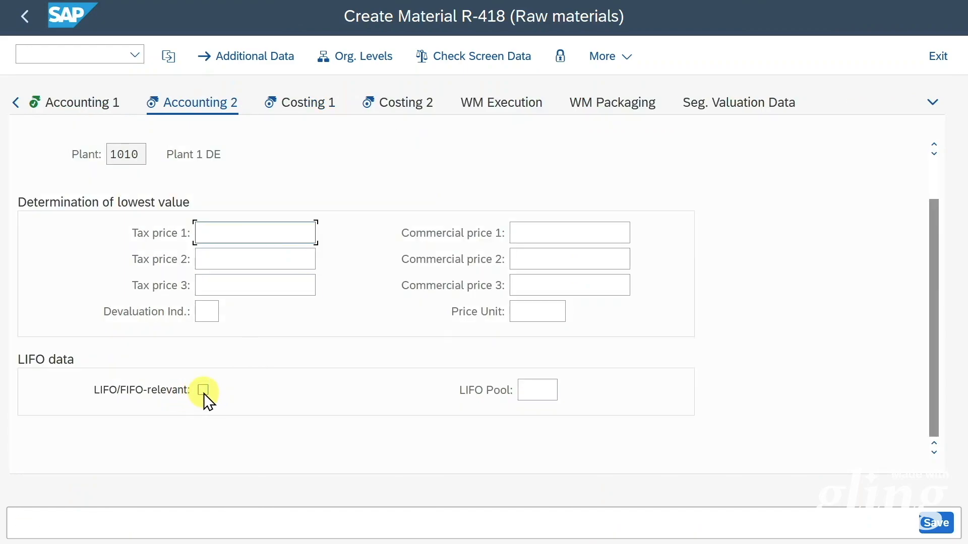
left_click(203, 391)
left_click(304, 105)
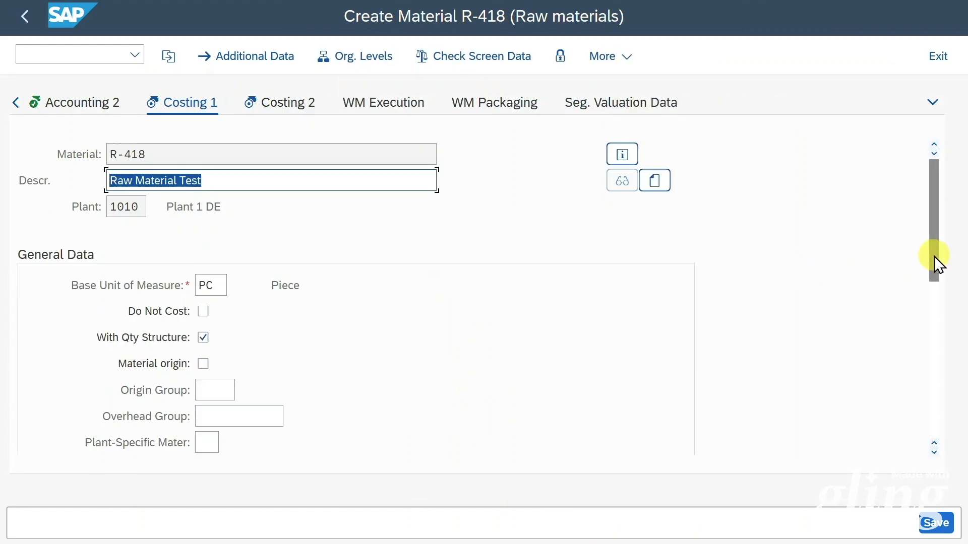
left_click(203, 337)
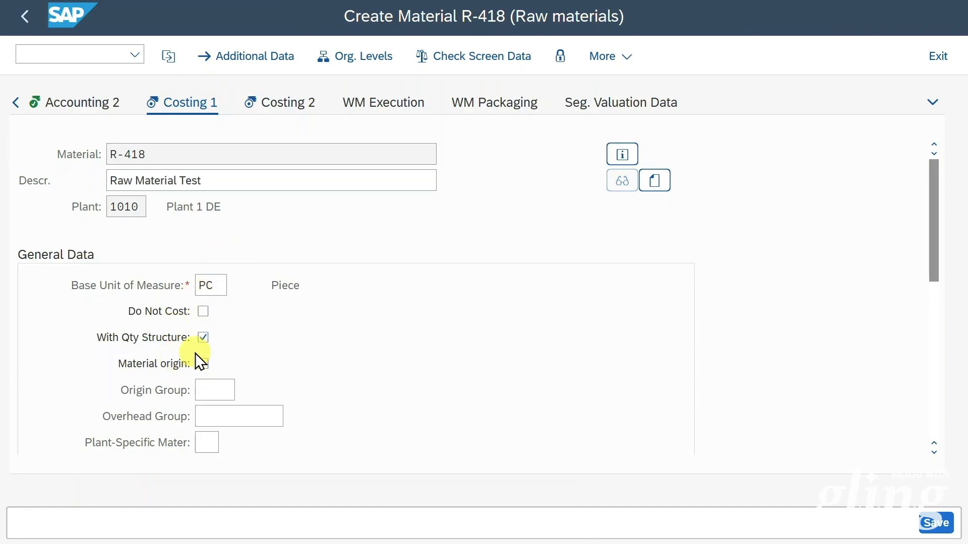
Step: Check the standard cost estimate, planned prices and valuation data in the Costing 2 view, and save the new material
left_click(298, 102)
left_click(286, 337)
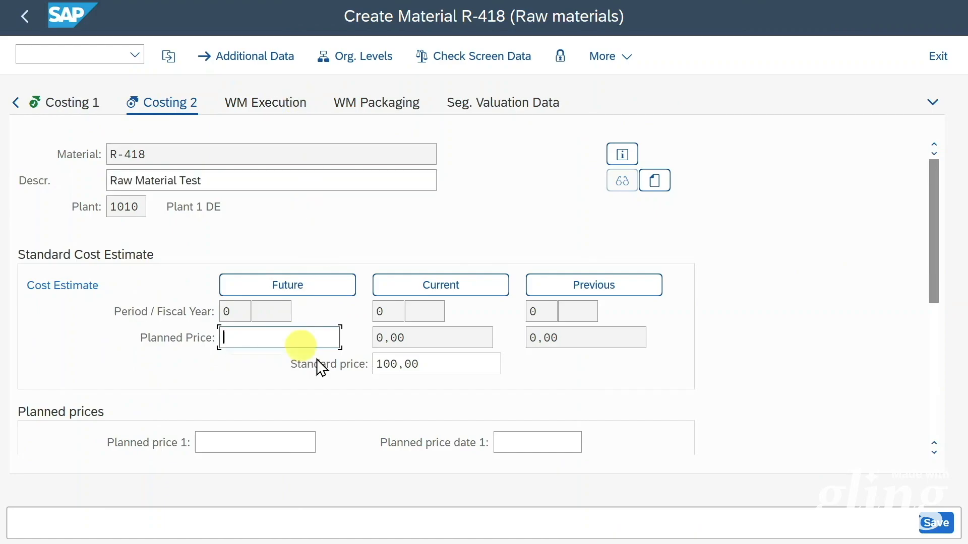
scroll(312, 333, "down", 5)
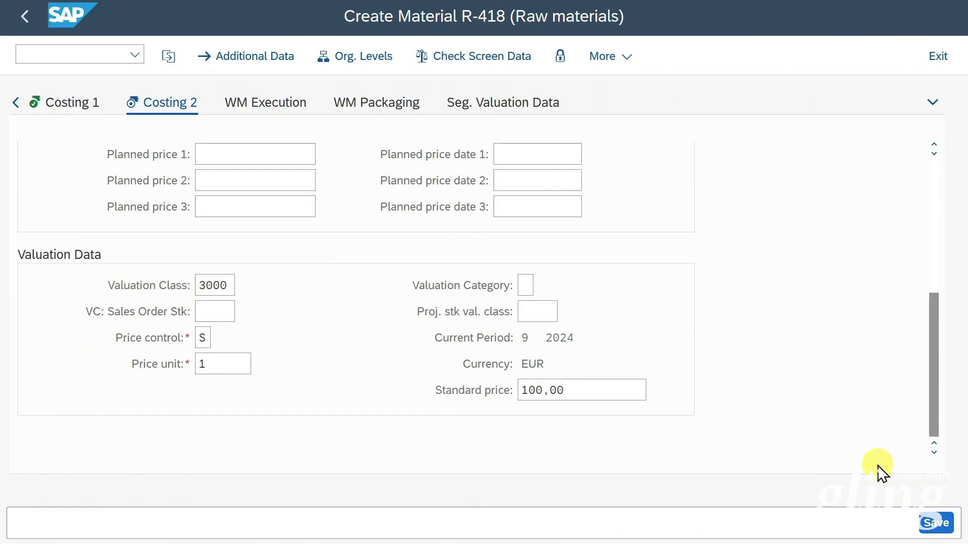
left_click(932, 524)
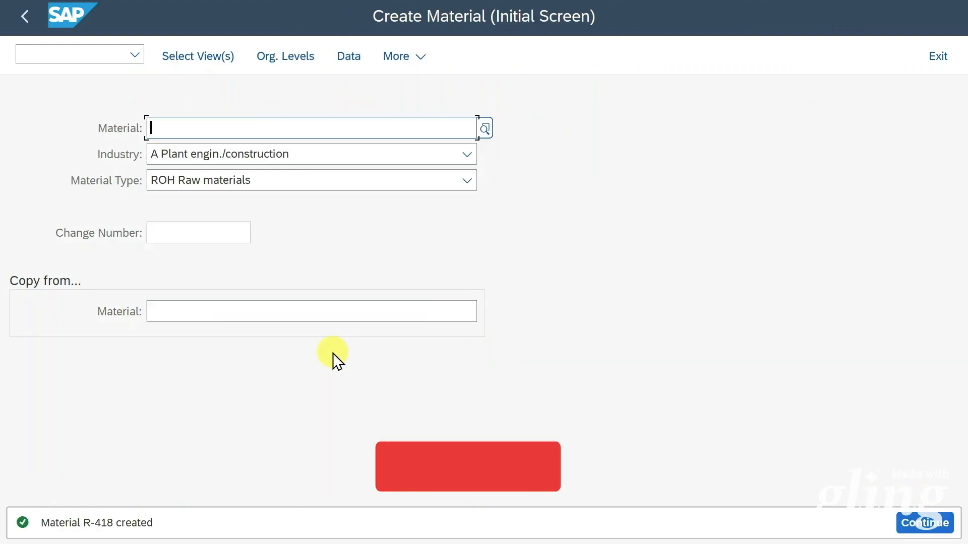